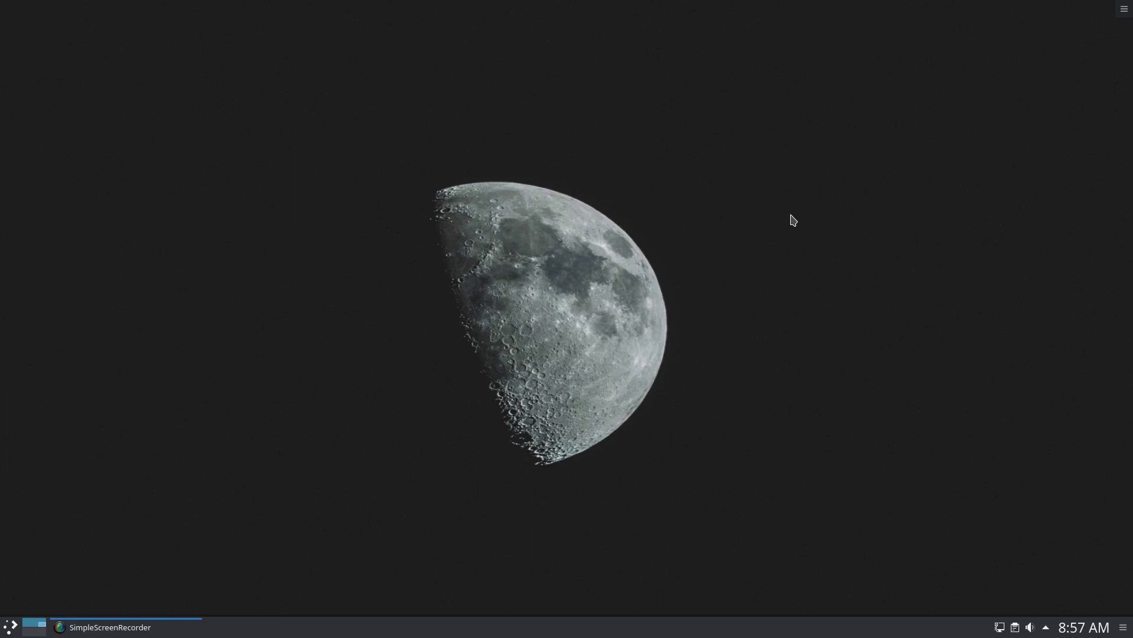
Step: Launch DisplayCAL and accept the ArgyllCMS 2.0.1 update
key(super)
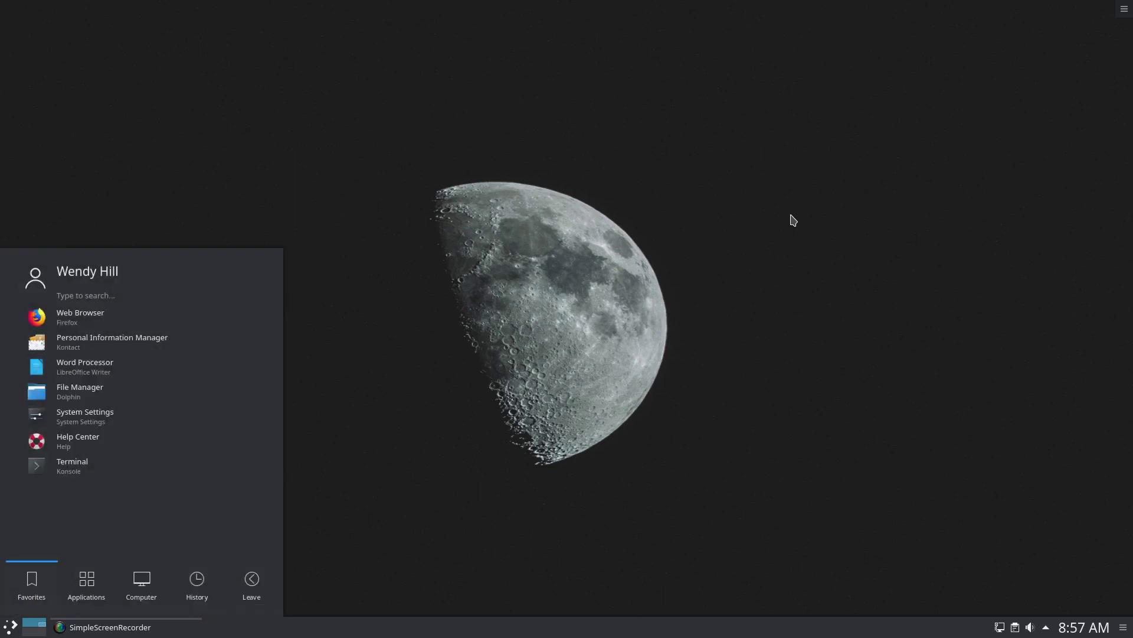
text(dis)
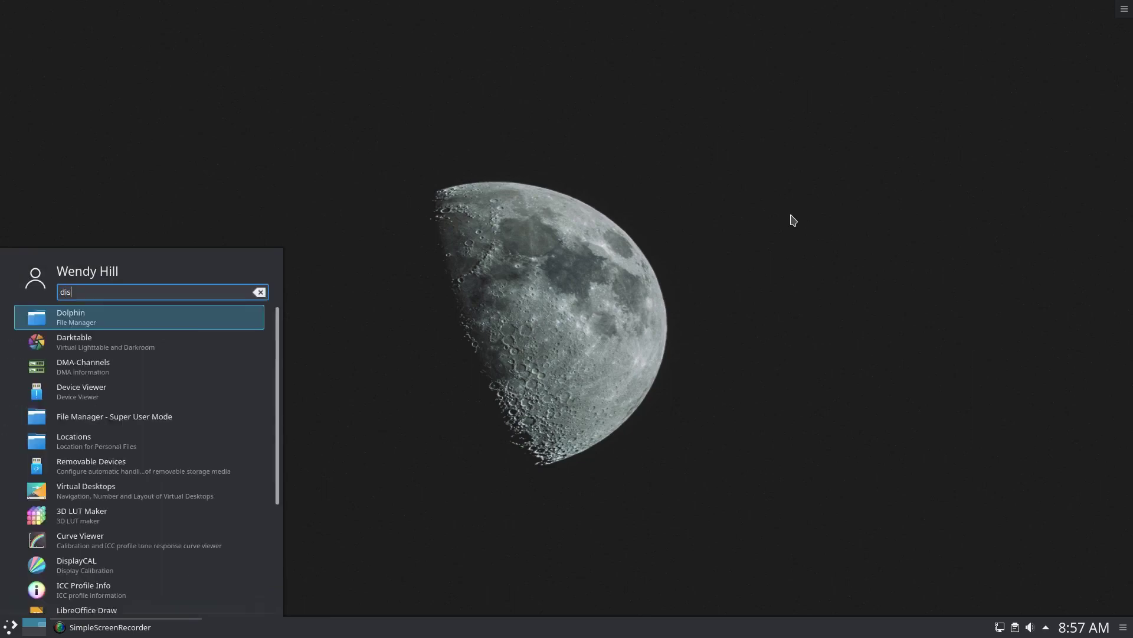
key(Down)
key(Down)
key(Return)
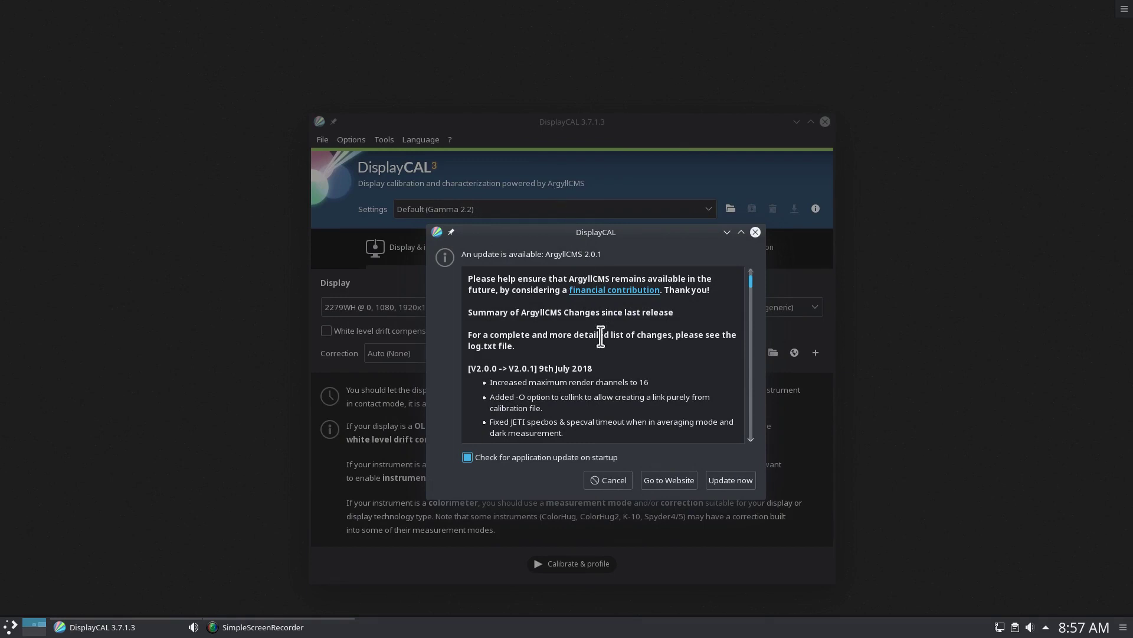
click(730, 480)
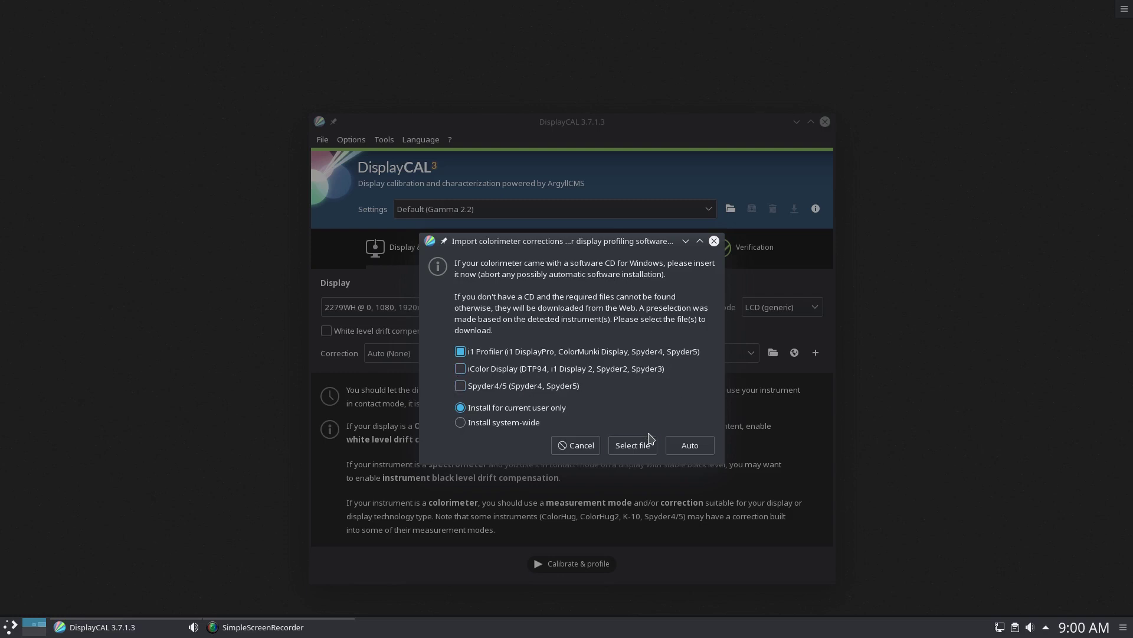
Step: Import the i1 Profiler colorimeter corrections automatically for the current user only
click(688, 447)
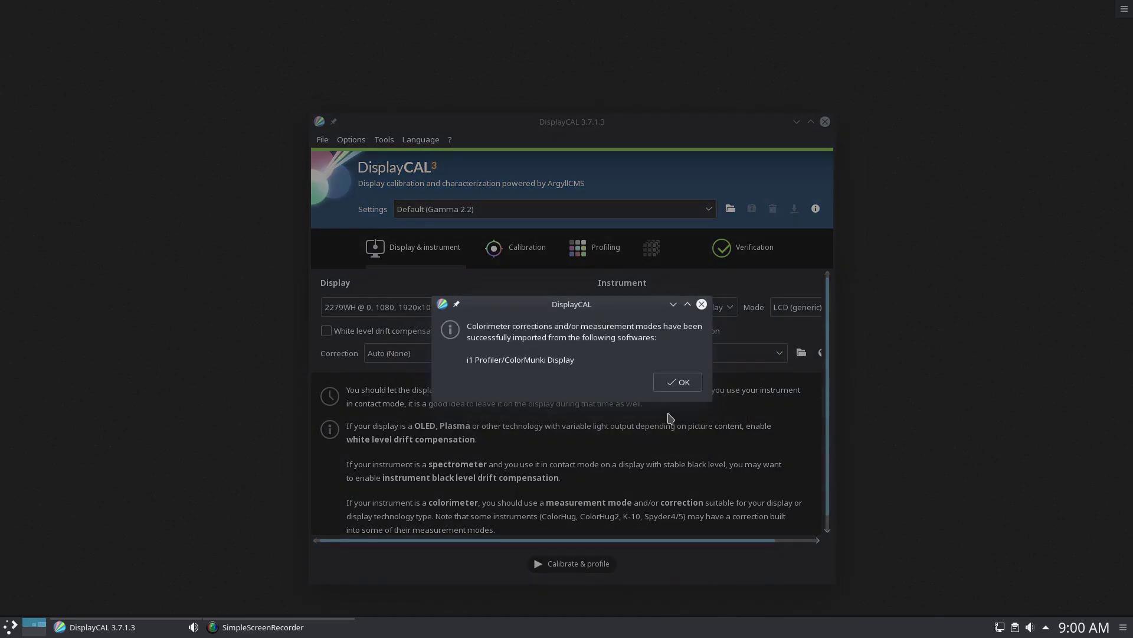
click(680, 387)
click(644, 434)
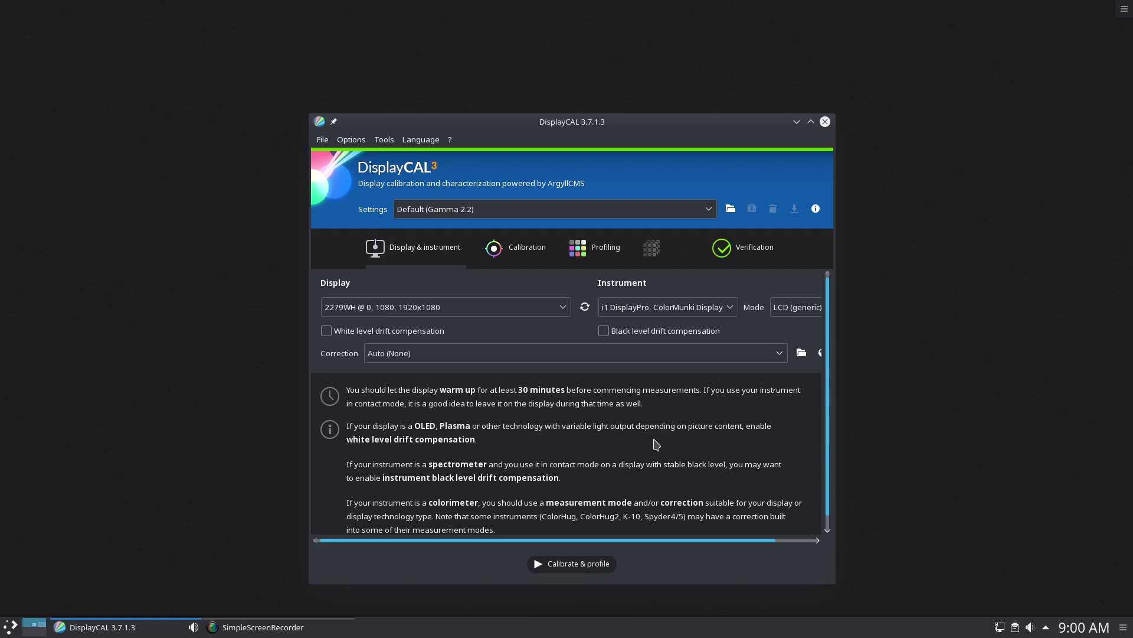
Step: Choose the DELL E2715H @ 1920, 1080 as the display to calibrate and maximize the window
click(555, 307)
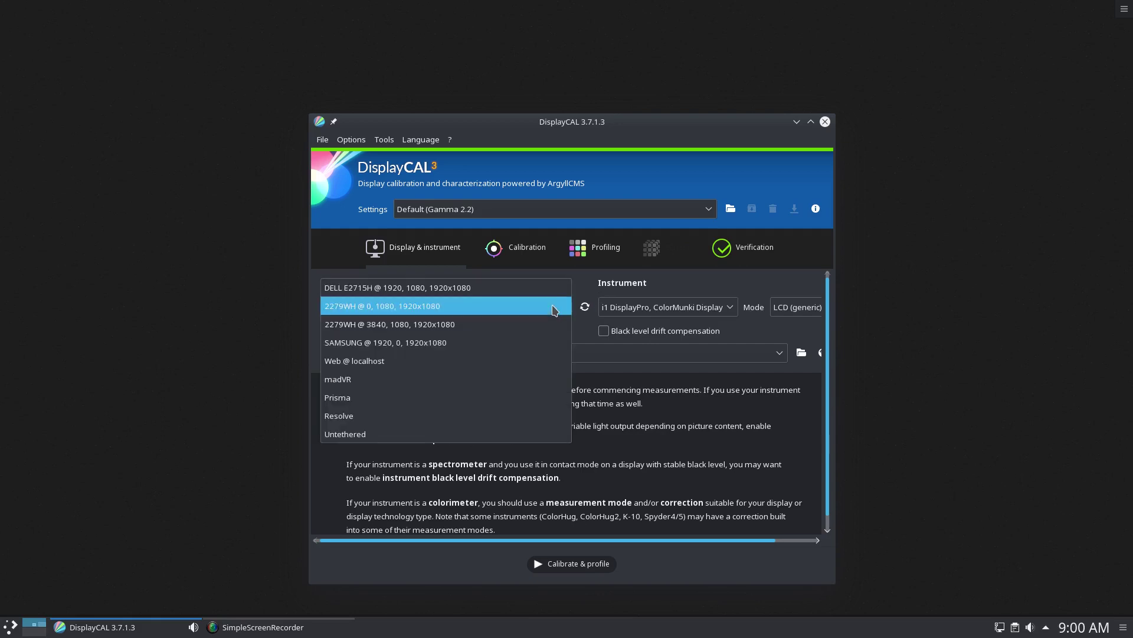
click(551, 293)
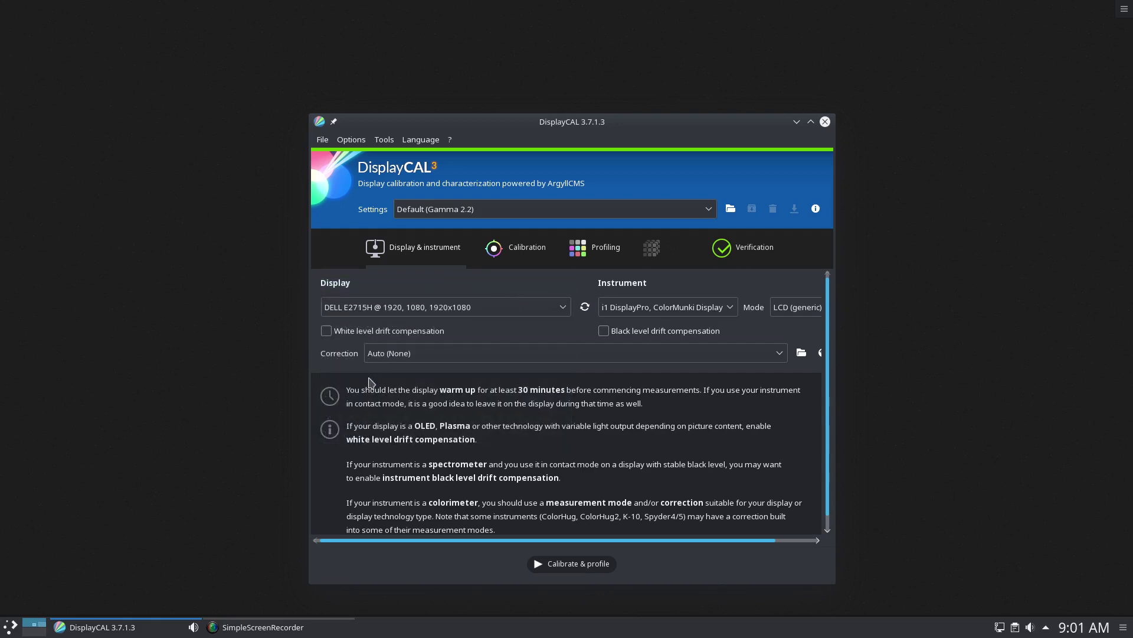
click(811, 122)
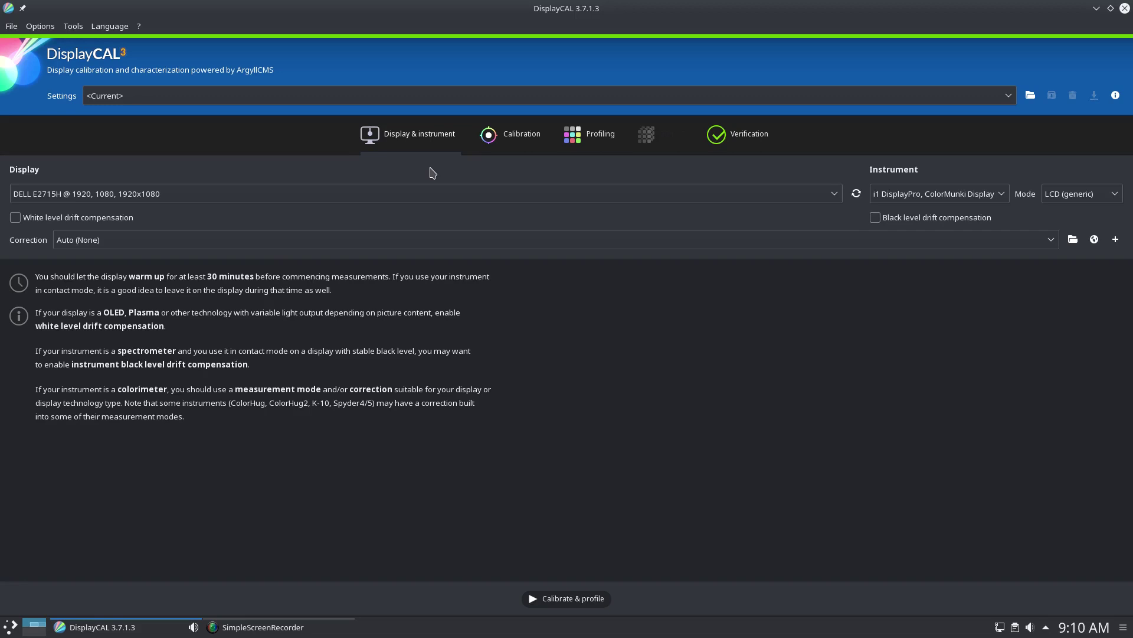
Step: Configure the calibration settings with a 6500 K color temperature whitepoint, a custom white level of 120 cd/m² and Medium calibration speed
click(499, 150)
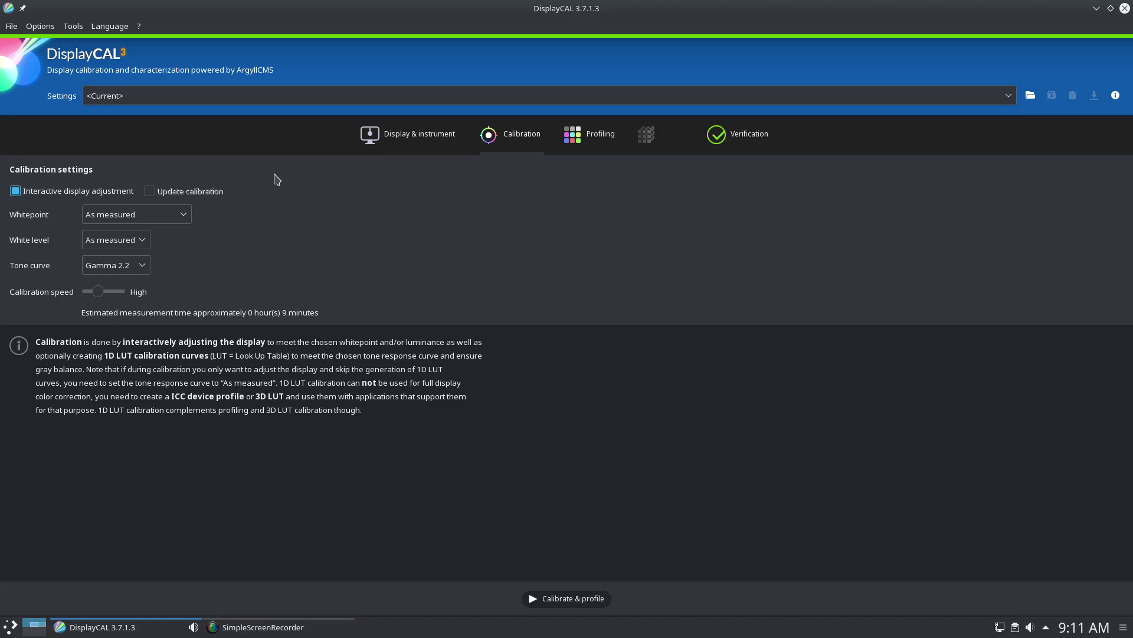
click(158, 214)
click(165, 235)
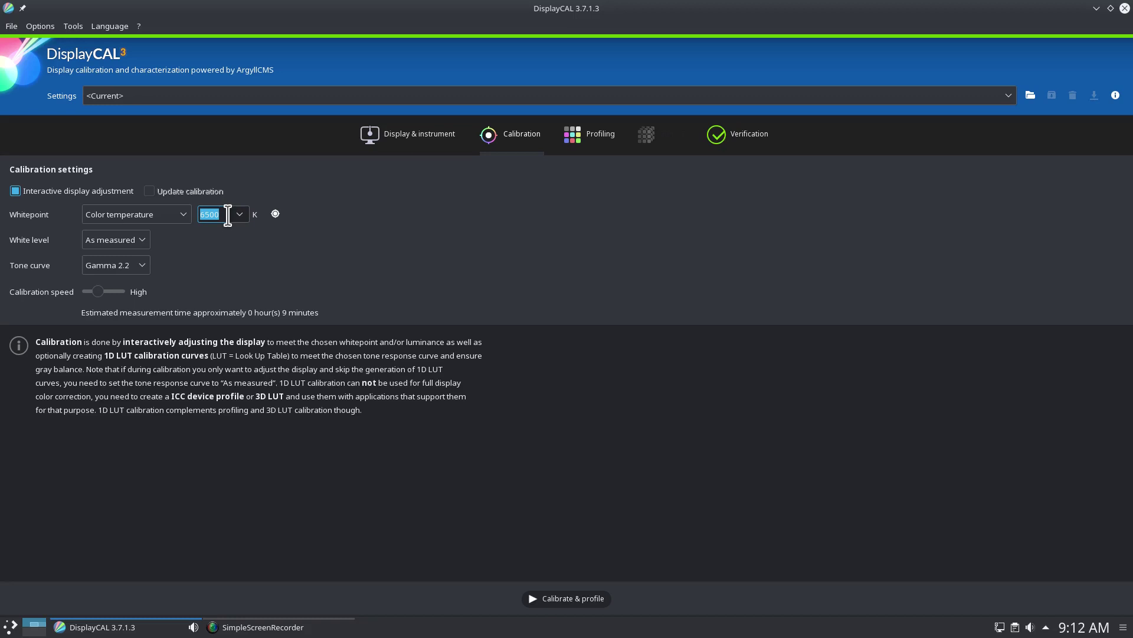
click(141, 246)
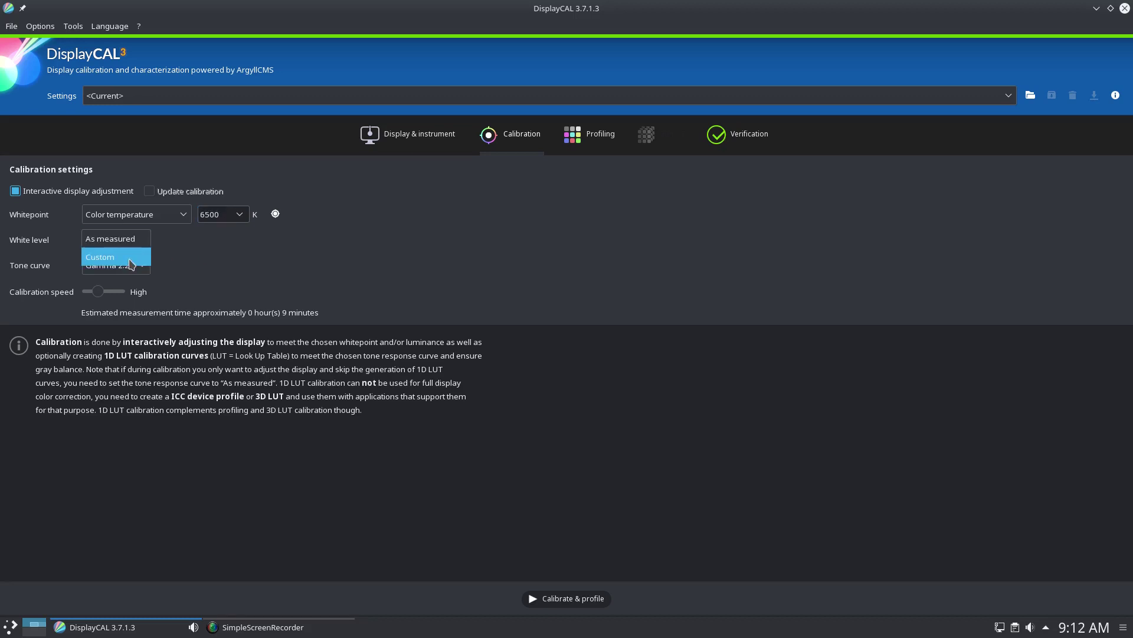
click(129, 258)
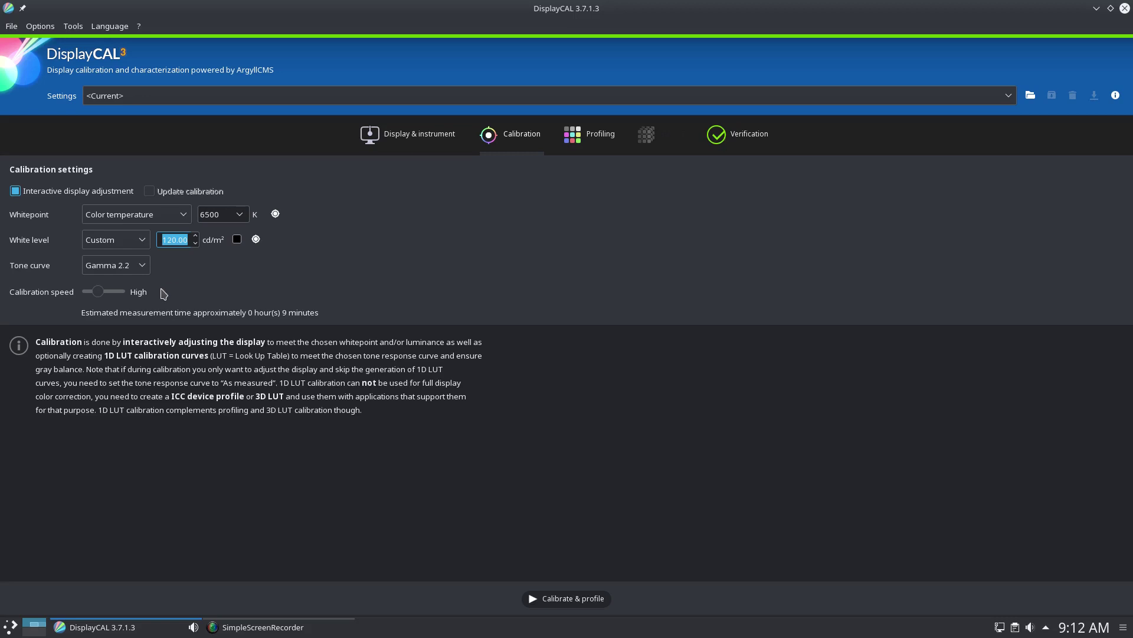
click(101, 297)
drag(101, 297, 112, 298)
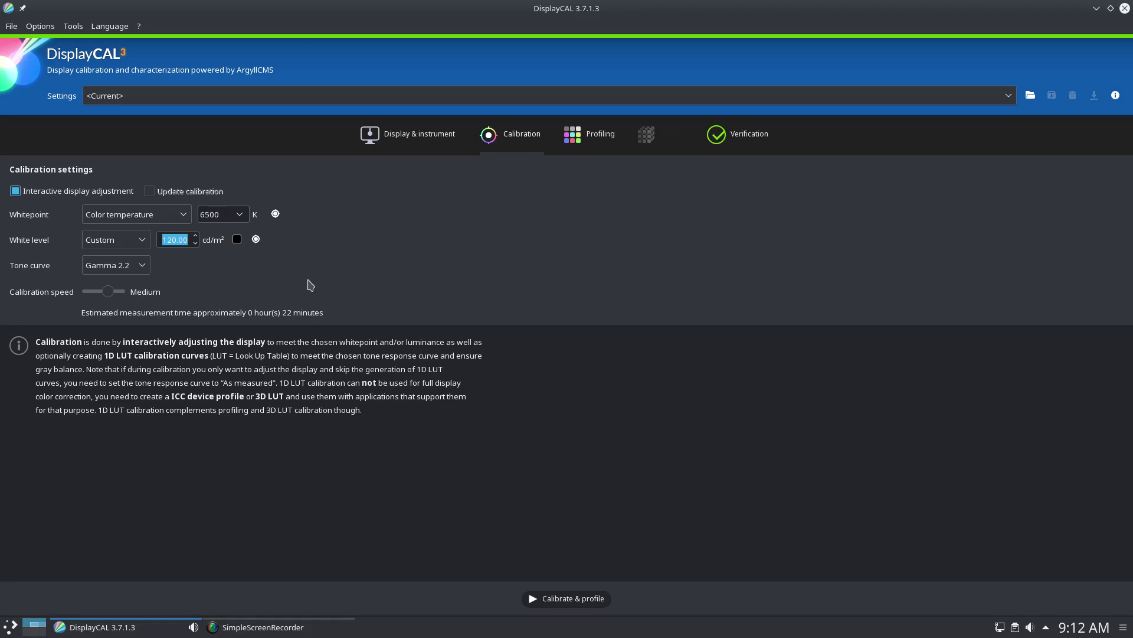
Step: In the profiling settings, keep the Auto-optimized testchart and raise the amount of patches to 825
click(583, 133)
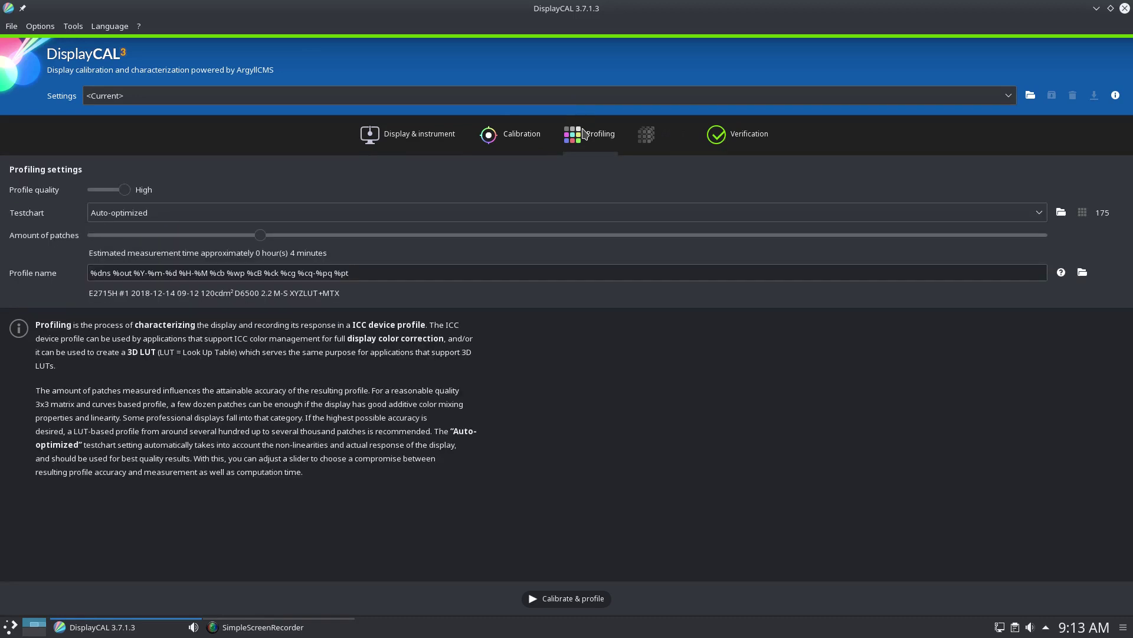
click(160, 217)
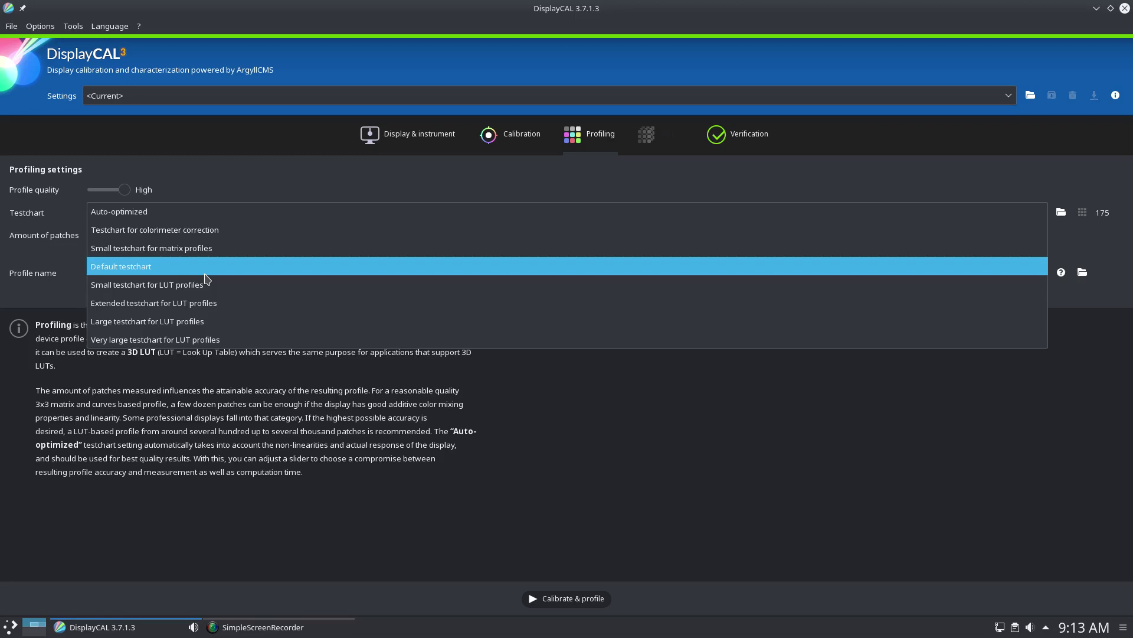
click(227, 214)
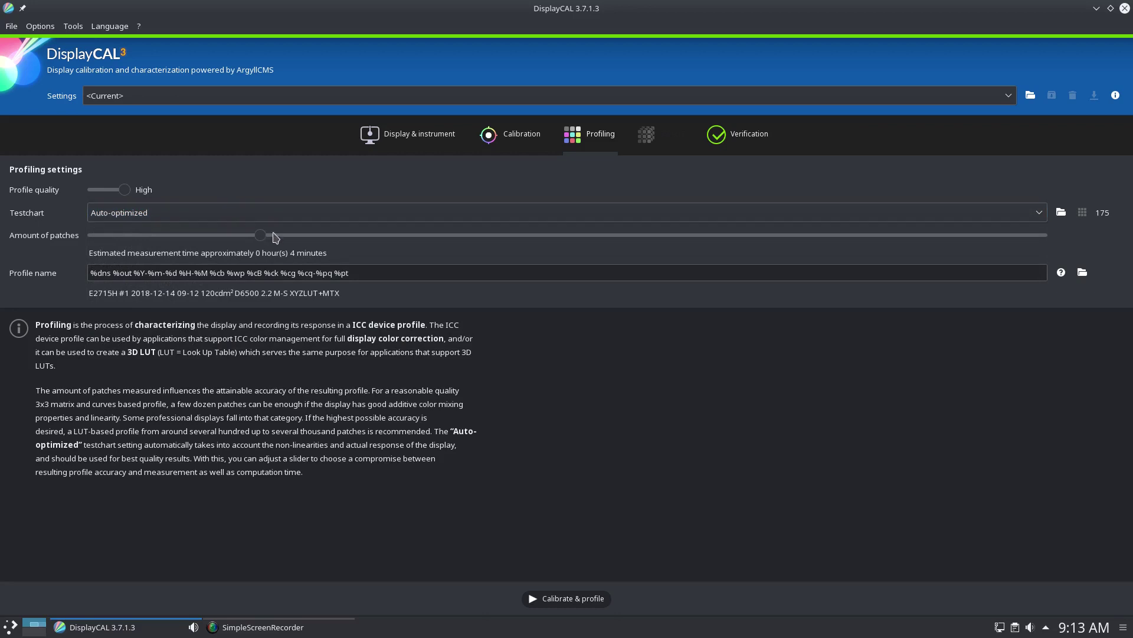
drag(263, 242, 421, 260)
Step: Start calibration and profiling with the centered measurement area, and move the interactive adjustment window clear of the test patch
click(543, 600)
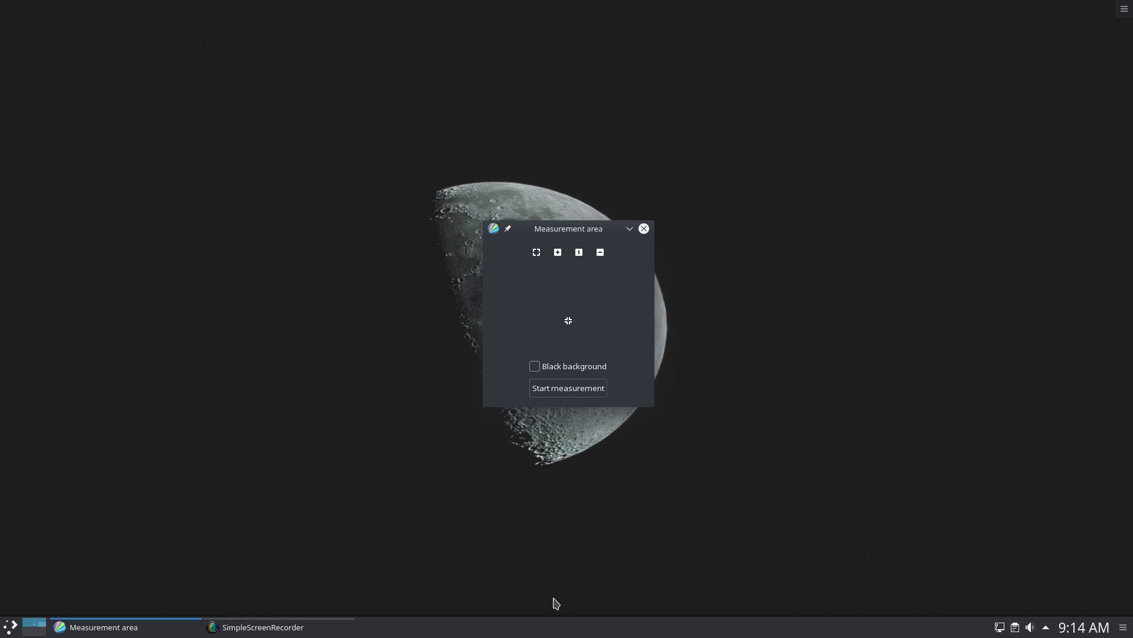
click(592, 394)
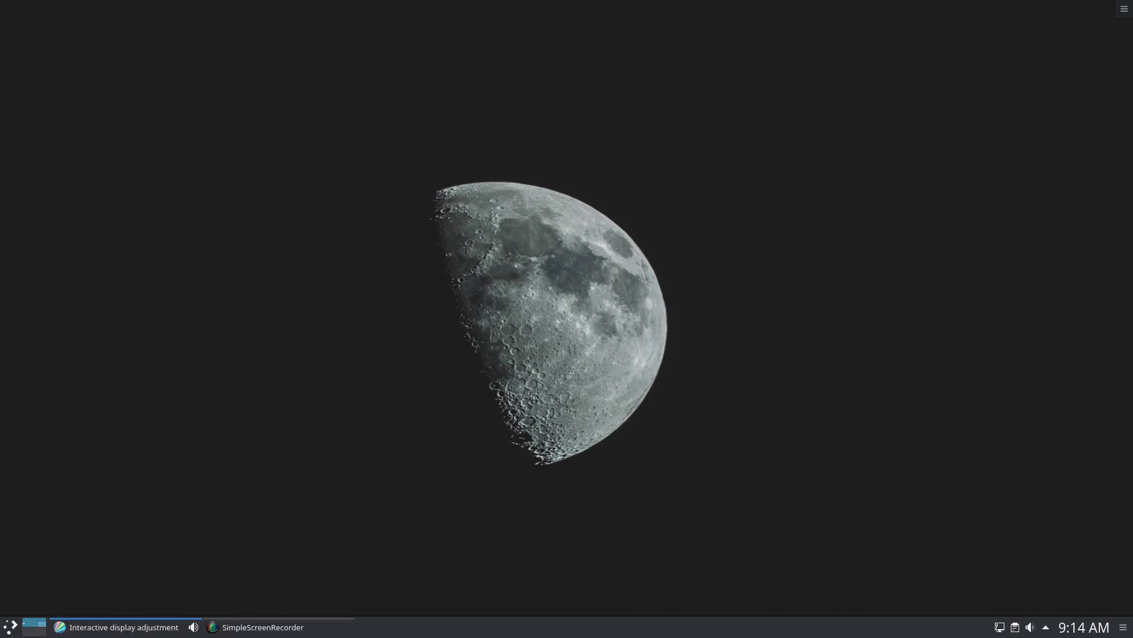
drag(177, 81, 248, 47)
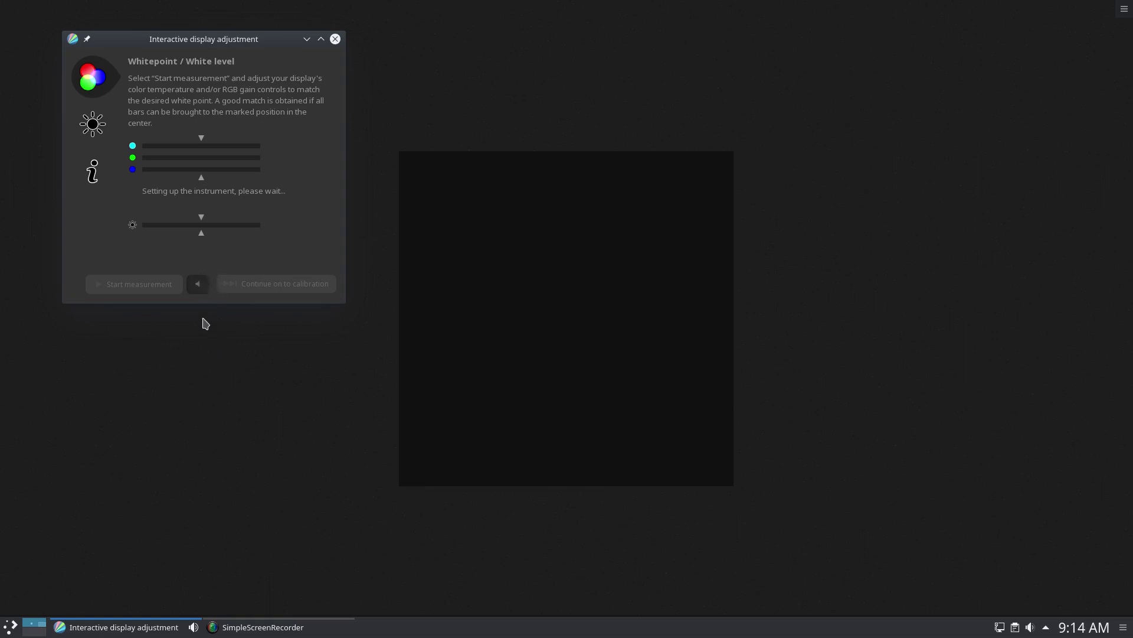
Step: Toggle the measurement sound, run the whitepoint and white level measurement until both targets match, and continue on to calibration
click(197, 284)
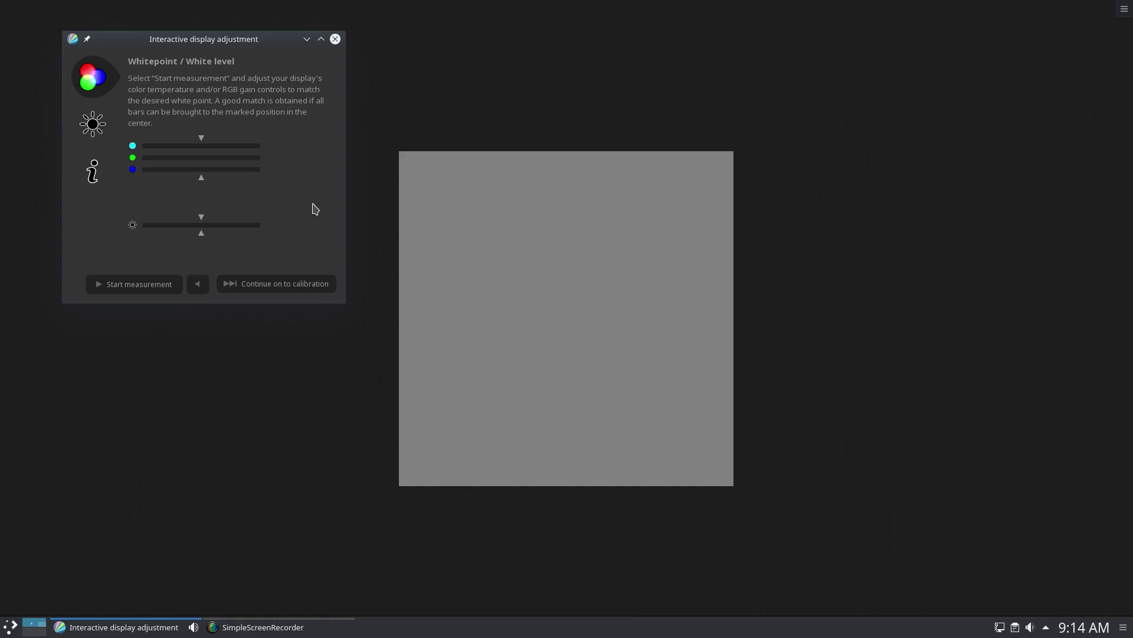
click(103, 284)
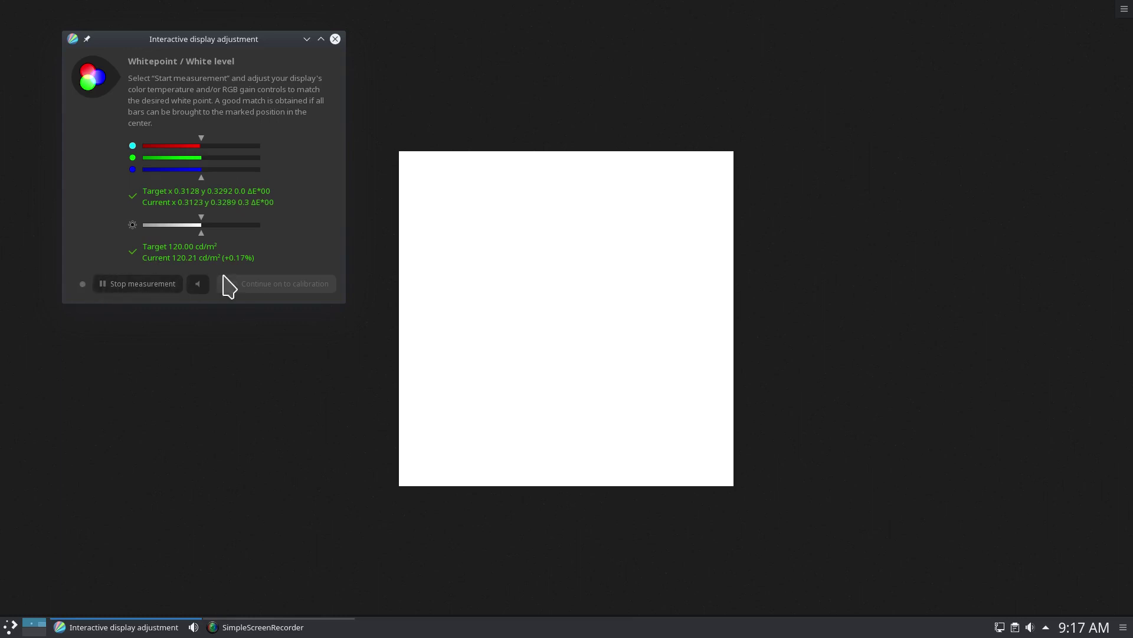
click(150, 288)
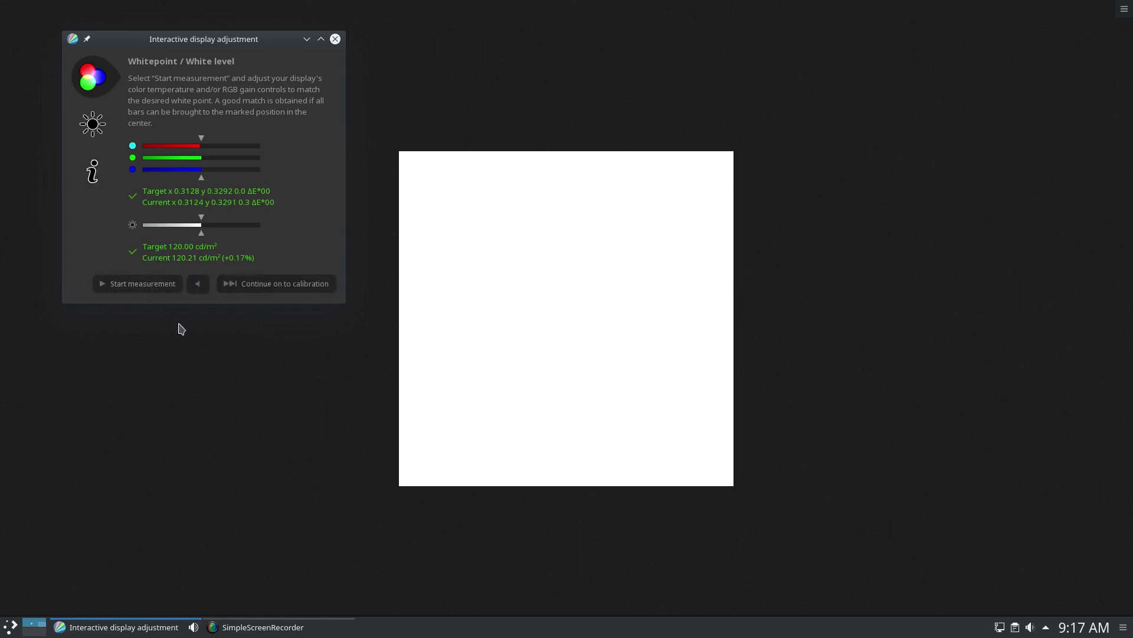
click(281, 286)
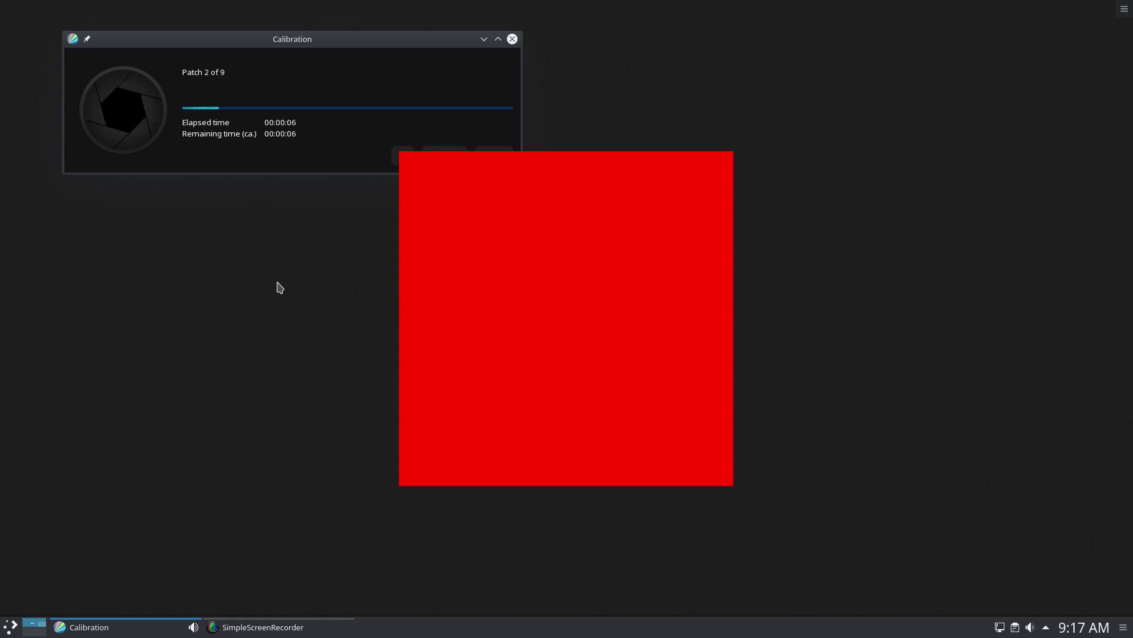
Step: Move the calibration progress window clear of the test patch and open the hidden system tray items
drag(371, 41, 320, 17)
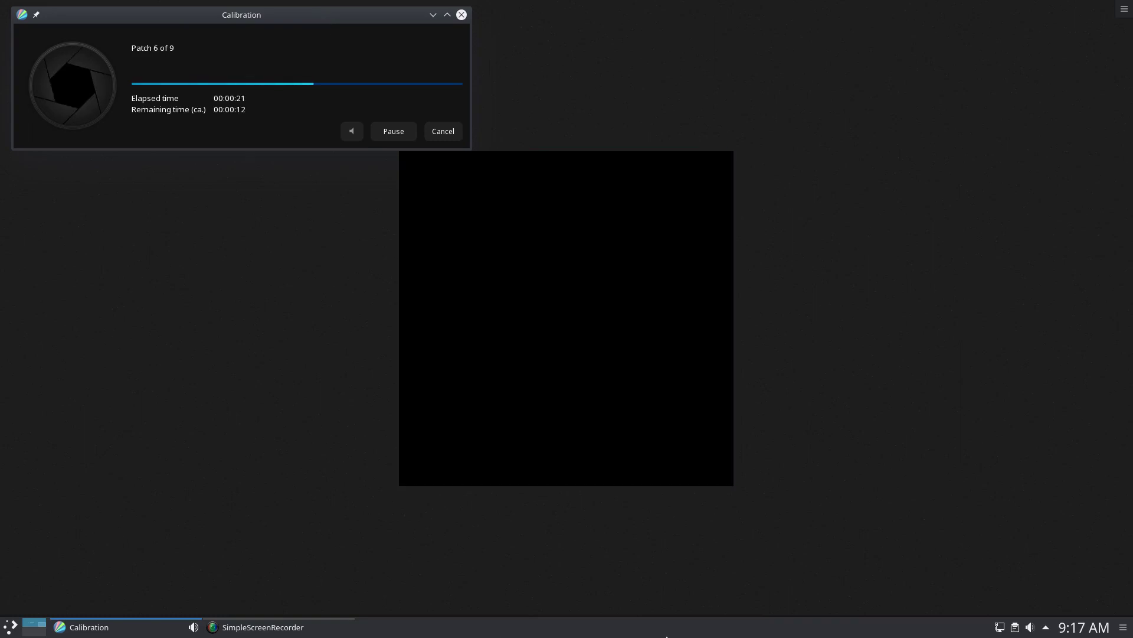
click(1046, 627)
click(953, 537)
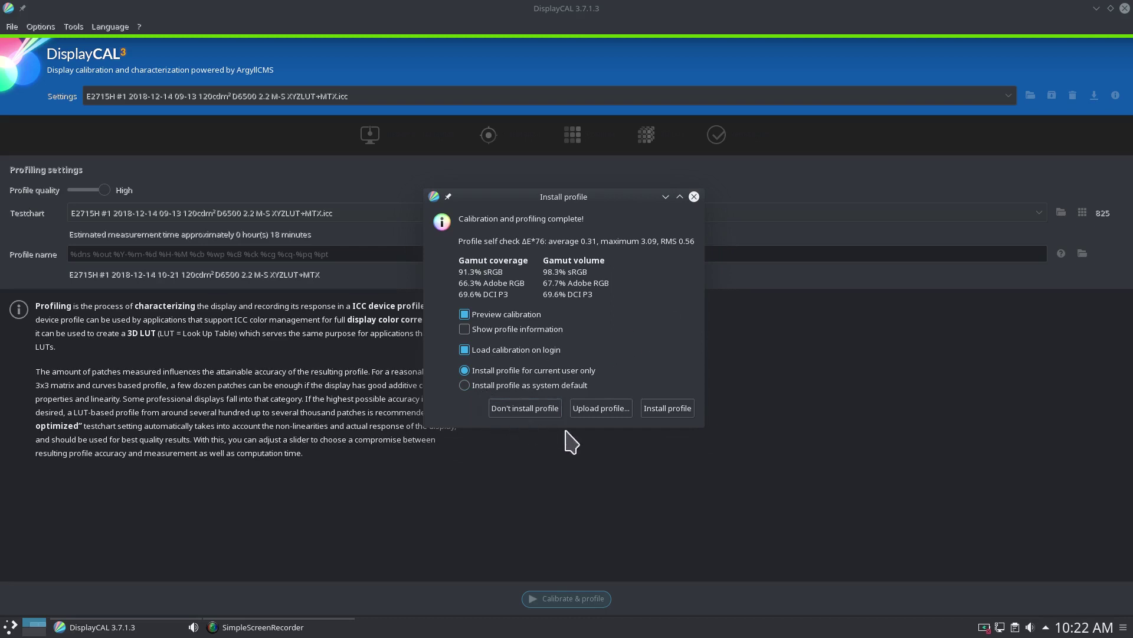
Step: Install the finished display profile for the current user only with calibration loading on login, and close DisplayCAL
click(662, 409)
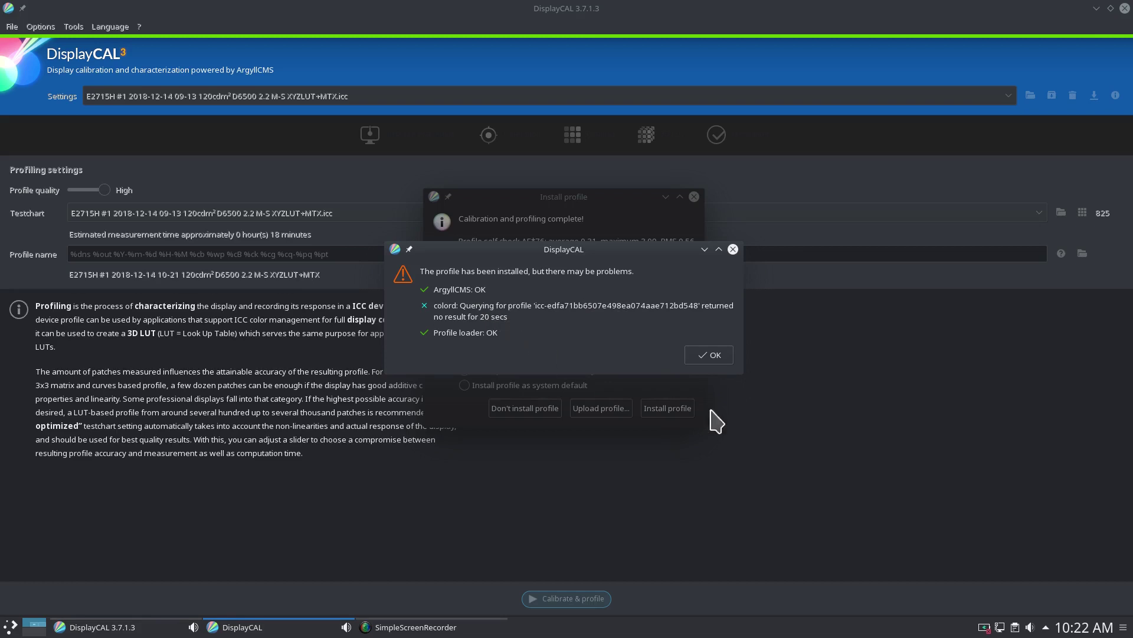
click(720, 357)
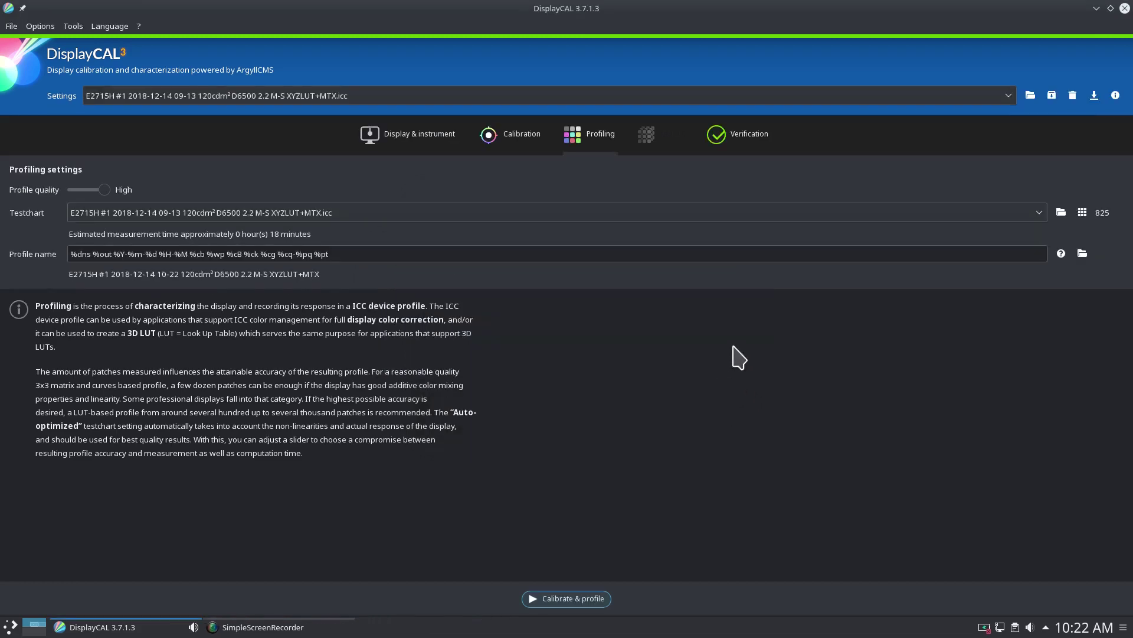
click(1124, 9)
Step: Switch to System Settings and maximize its window
key(super)
text(sys)
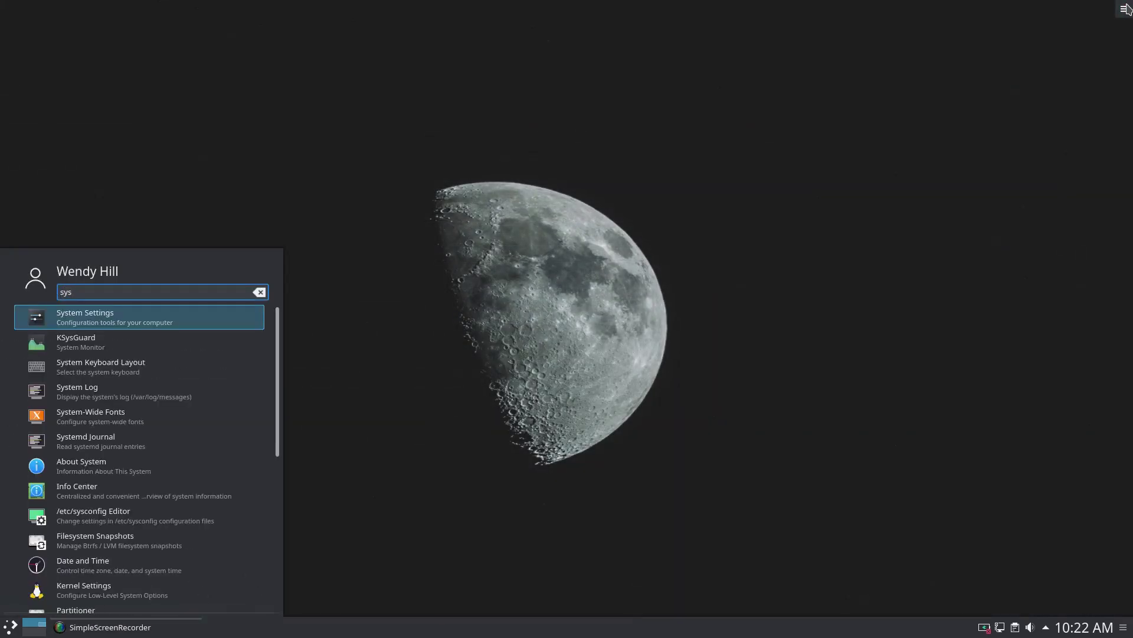
key(Return)
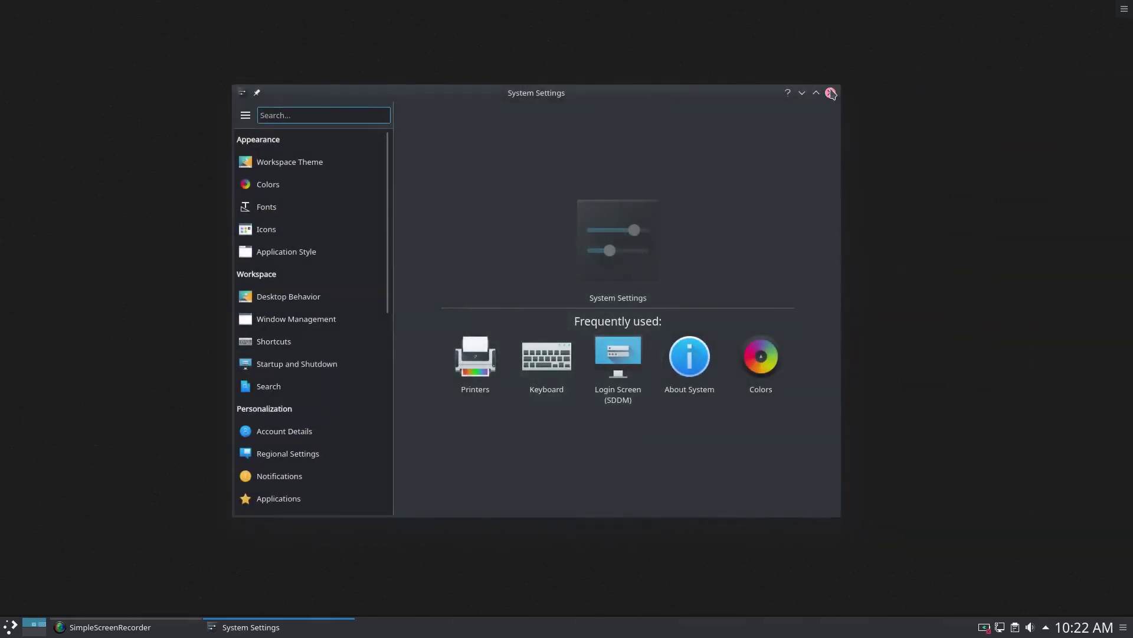
click(816, 93)
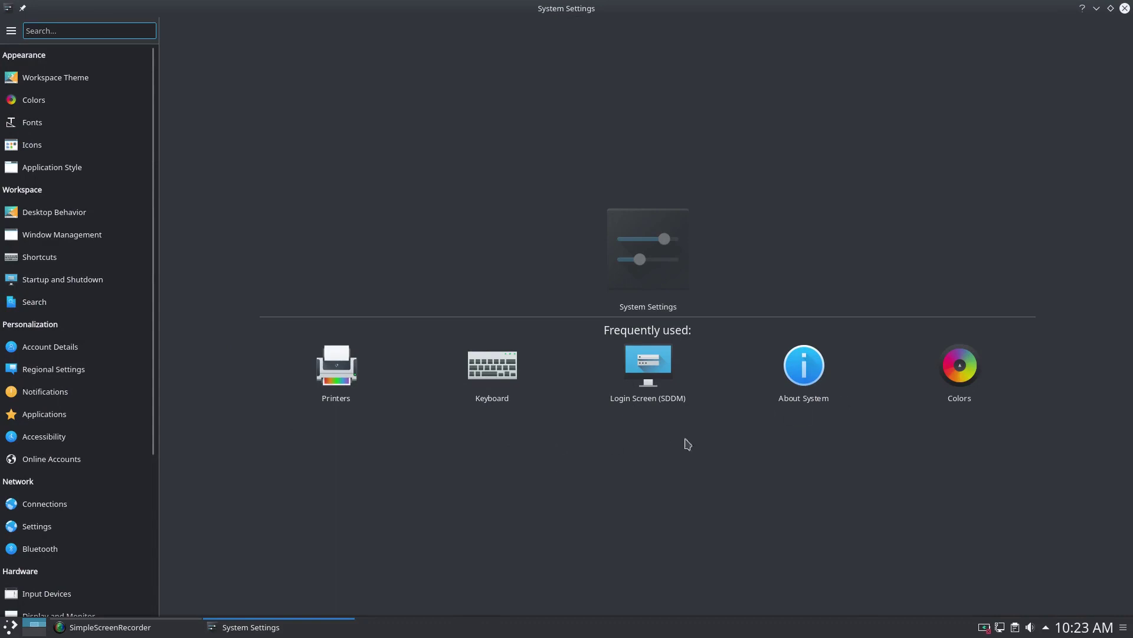
Step: Examine the details of the newly installed Dell E2715H profile in the Color Corrections settings
scroll(133, 390, down, 5)
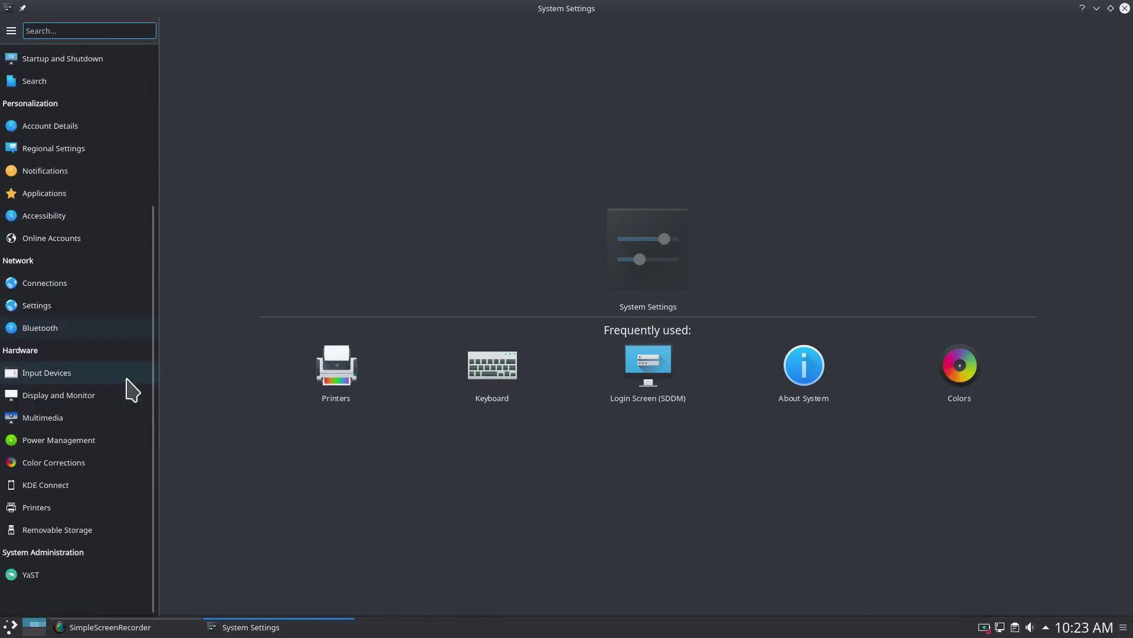
click(101, 465)
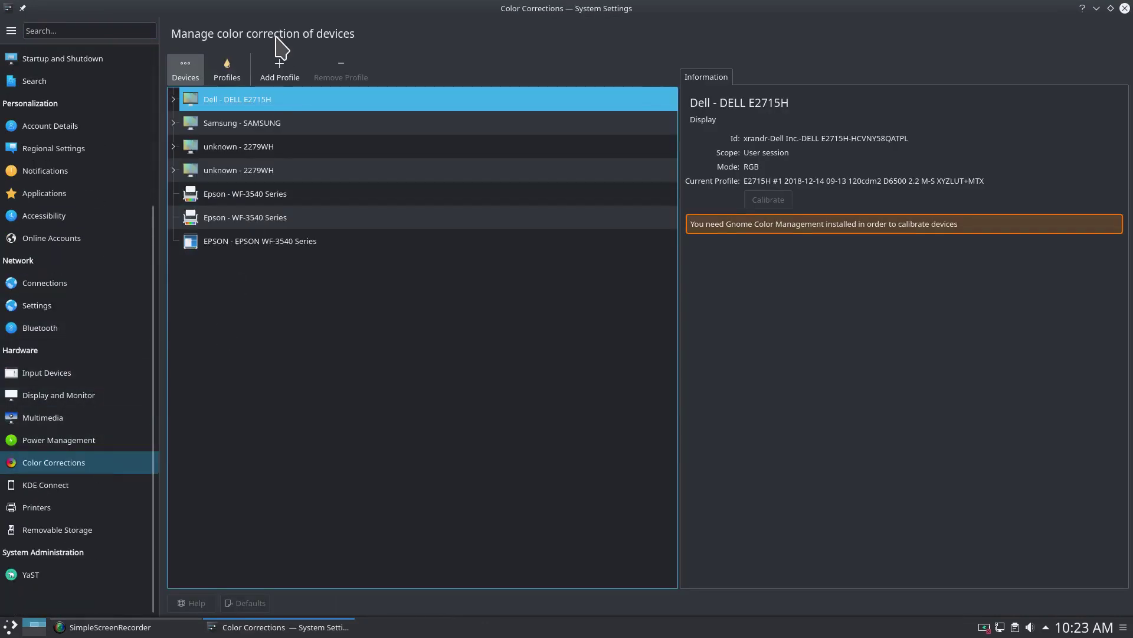
click(174, 99)
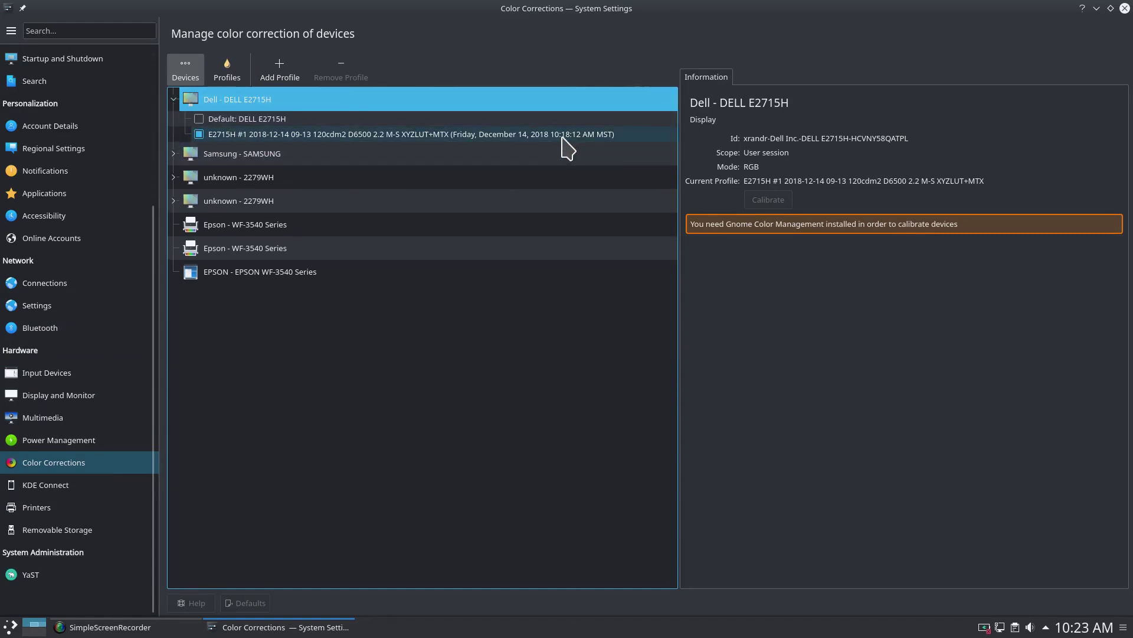
click(583, 135)
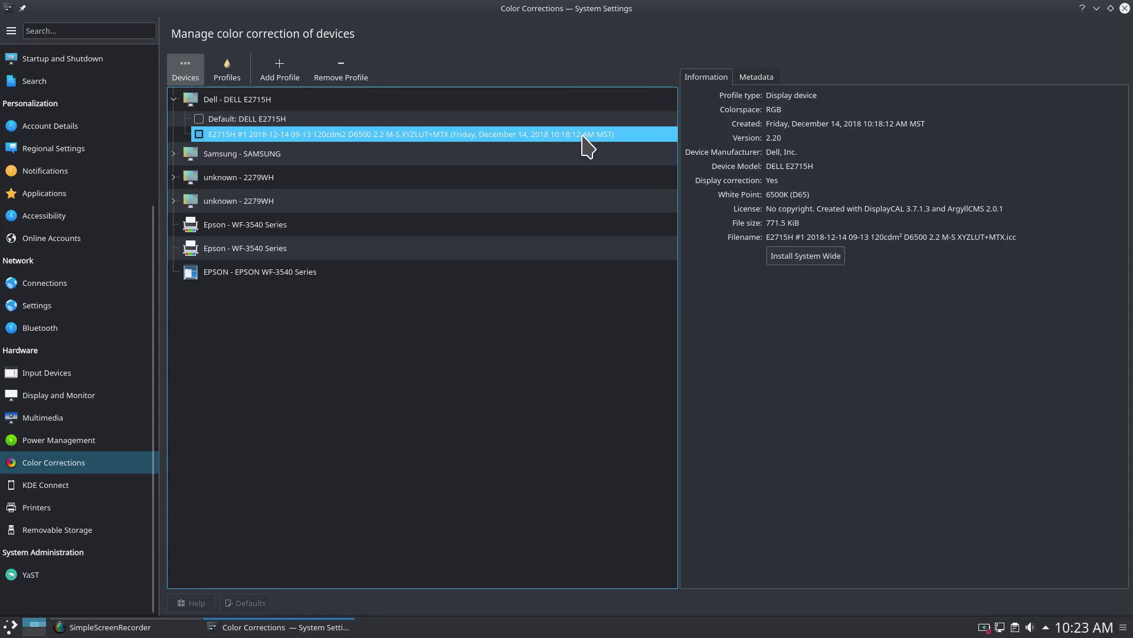
Step: Examine the profiles assigned to the Samsung and both 2279WH monitors, collapse their entries, and close System Settings
click(175, 154)
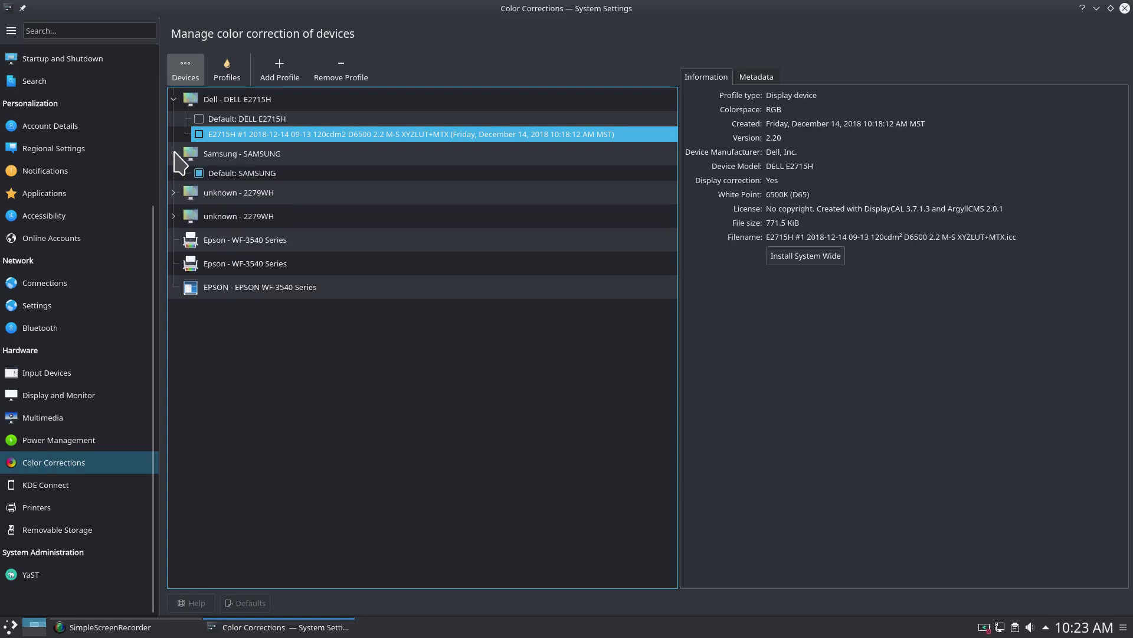
click(174, 192)
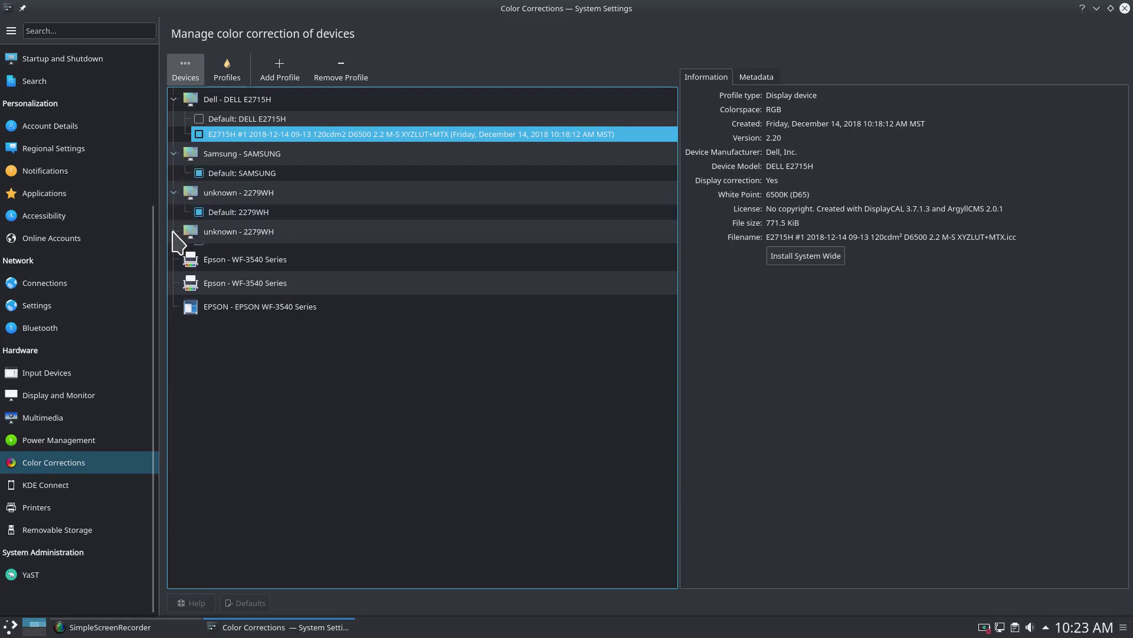
click(173, 231)
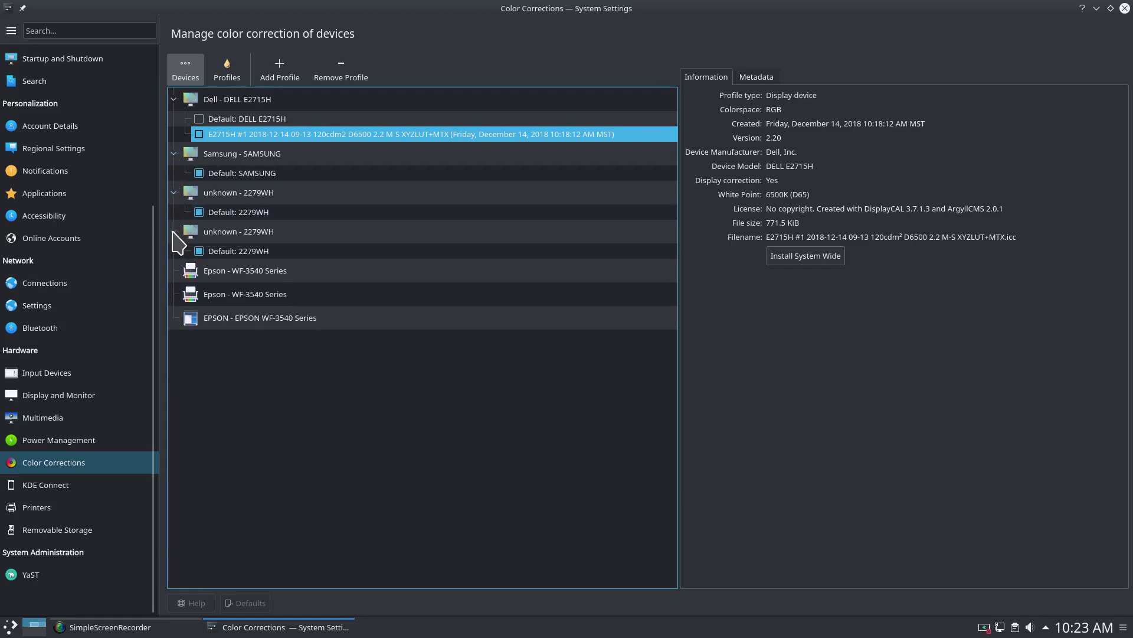
click(173, 232)
click(174, 193)
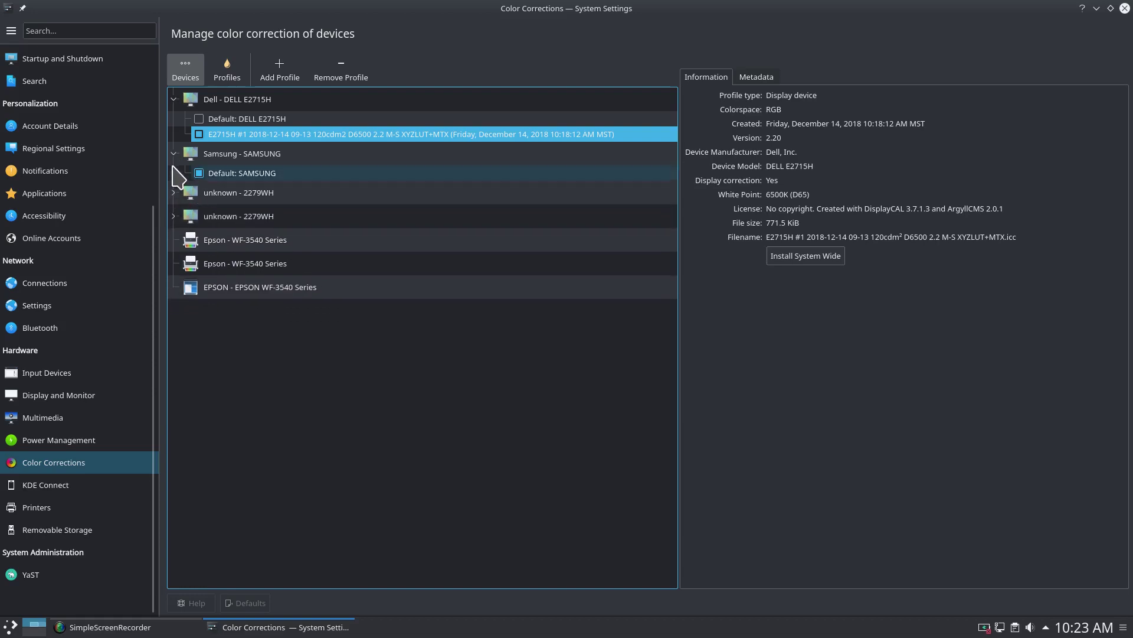
click(173, 153)
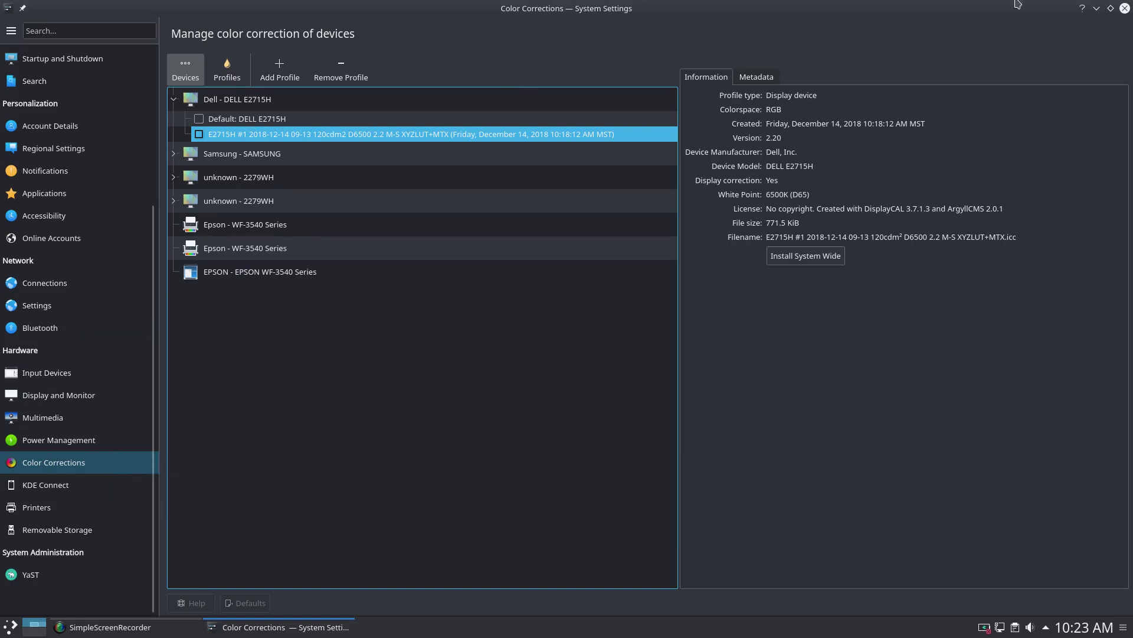
click(1118, 12)
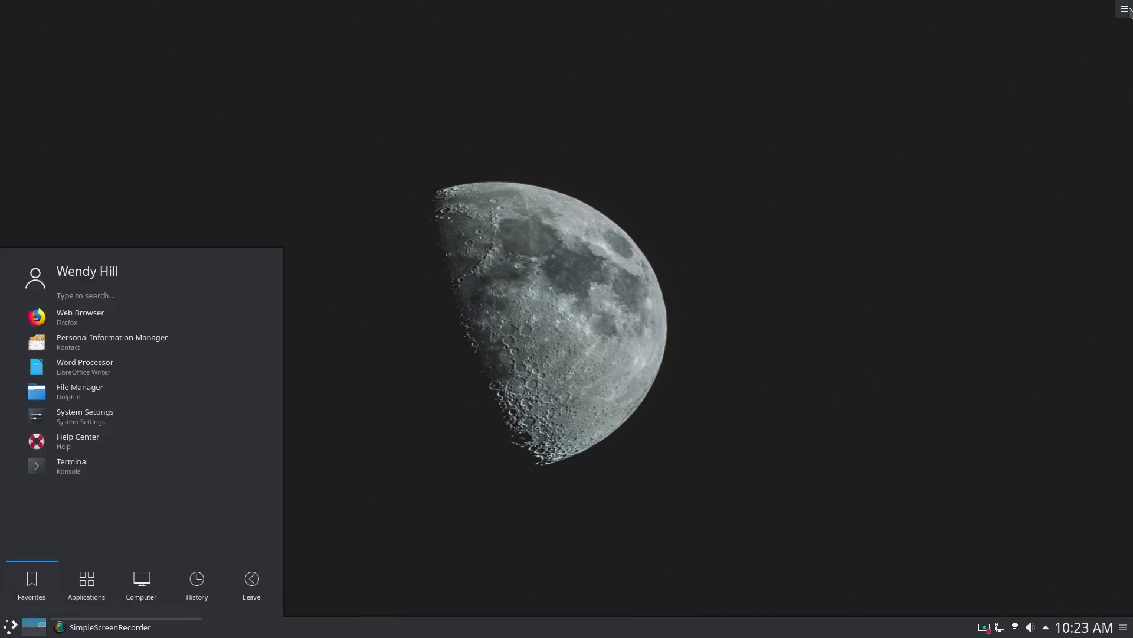
Step: Open Konsole and move its window away from the screen edge
text(kon)
key(Return)
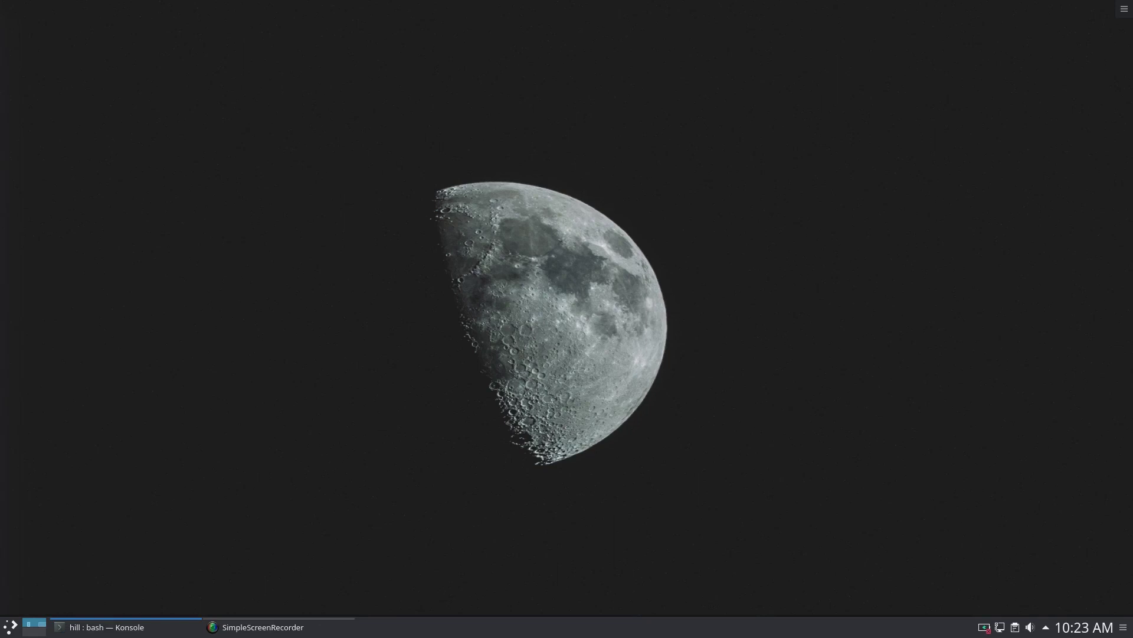
drag(6, 30, 455, 20)
Step: Search the software packages for colord with "sudo zypper search colord", entering the root password
text(sudo )
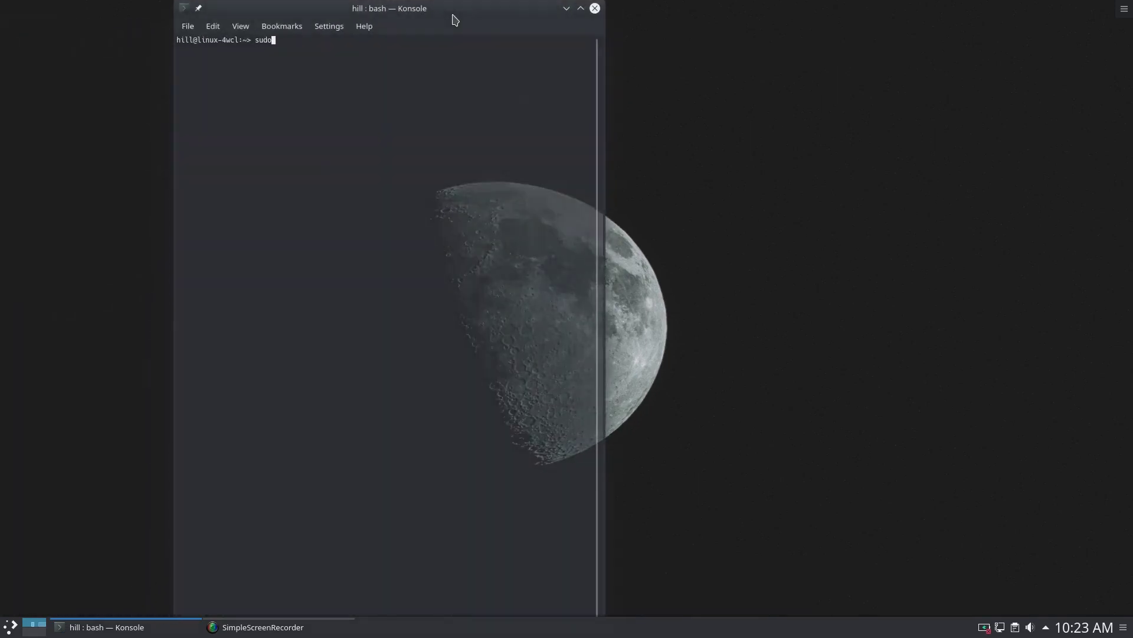
text(zypper search colord)
key(Return)
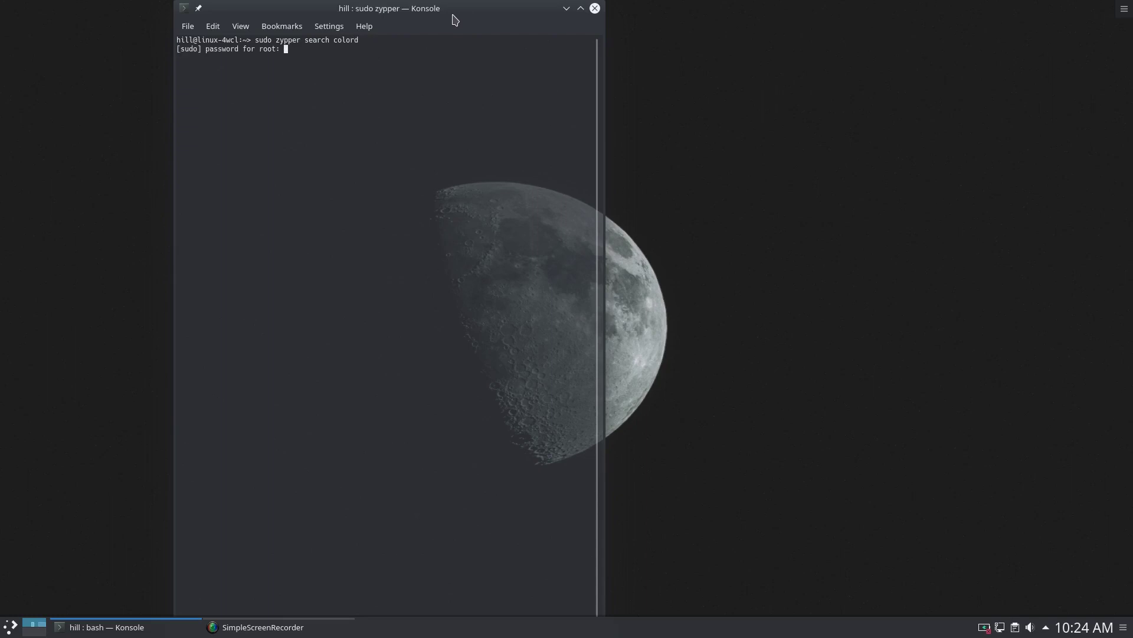
key(Return)
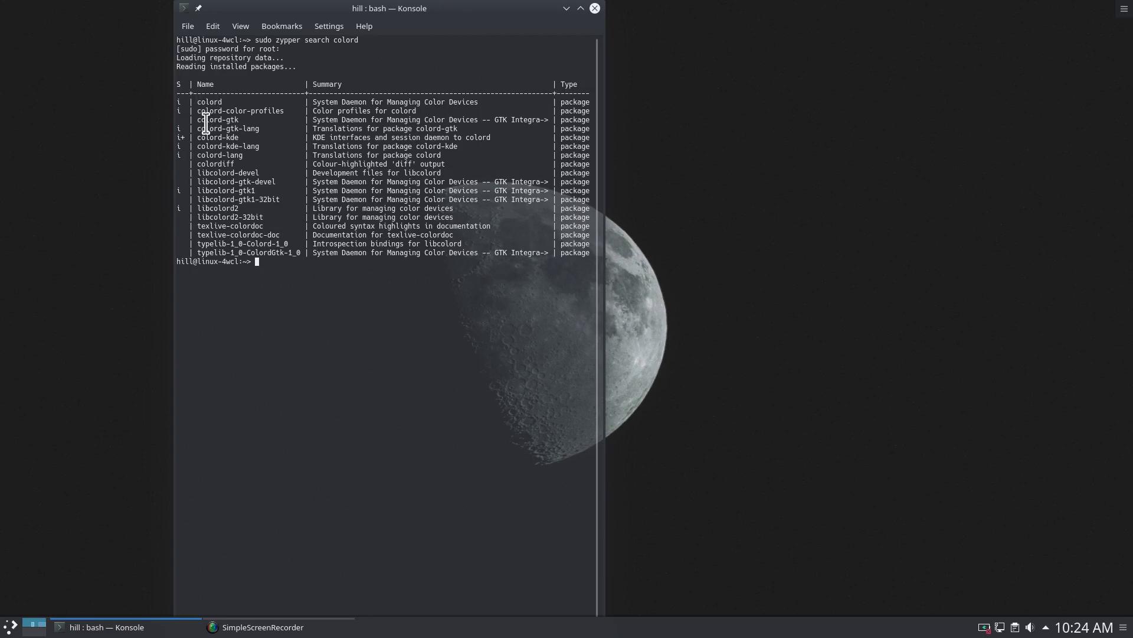
Step: Highlight the colord-kde and colord package names in the search results
drag(198, 137, 238, 138)
drag(200, 103, 224, 104)
drag(194, 136, 240, 137)
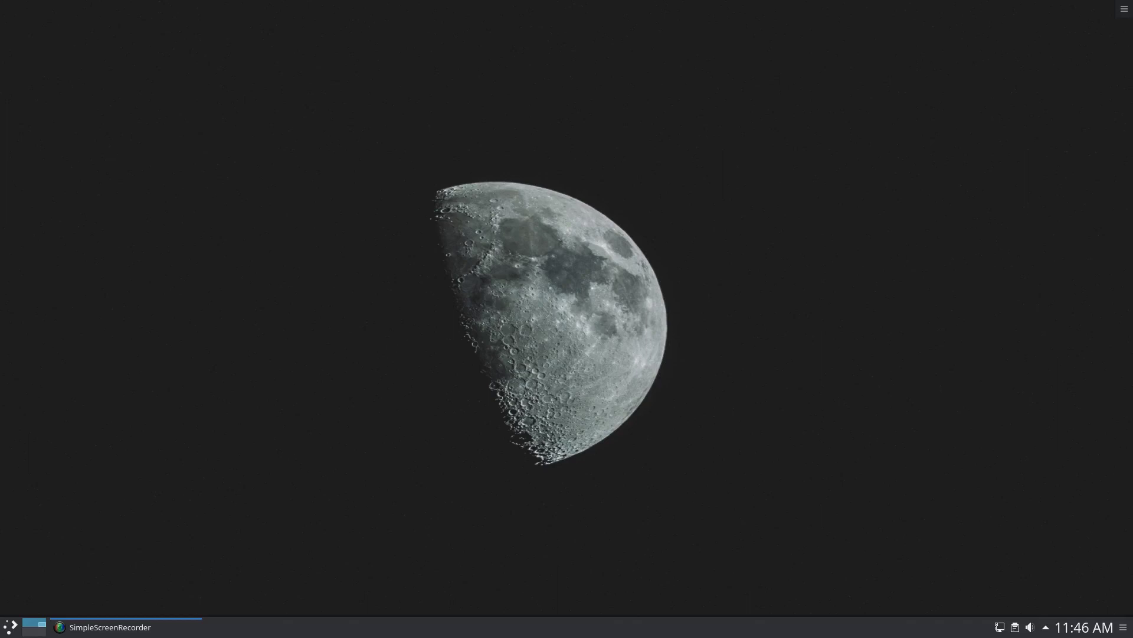
Step: Search the application launcher for "dis" and for "ya" to view the matching programs, and close the launcher
click(12, 627)
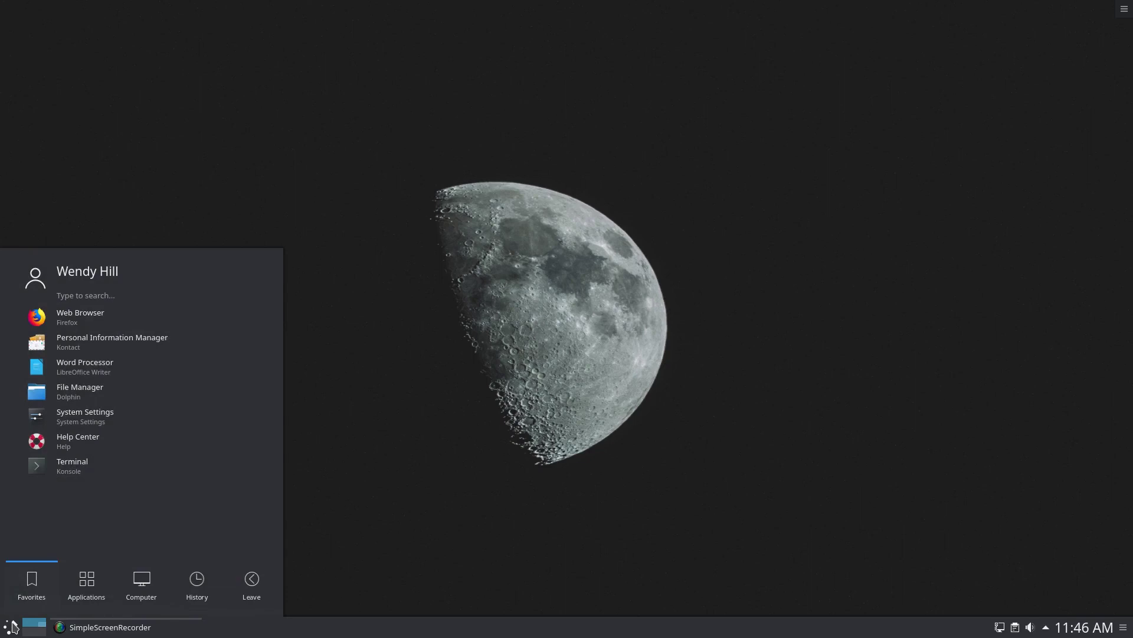
text(dis)
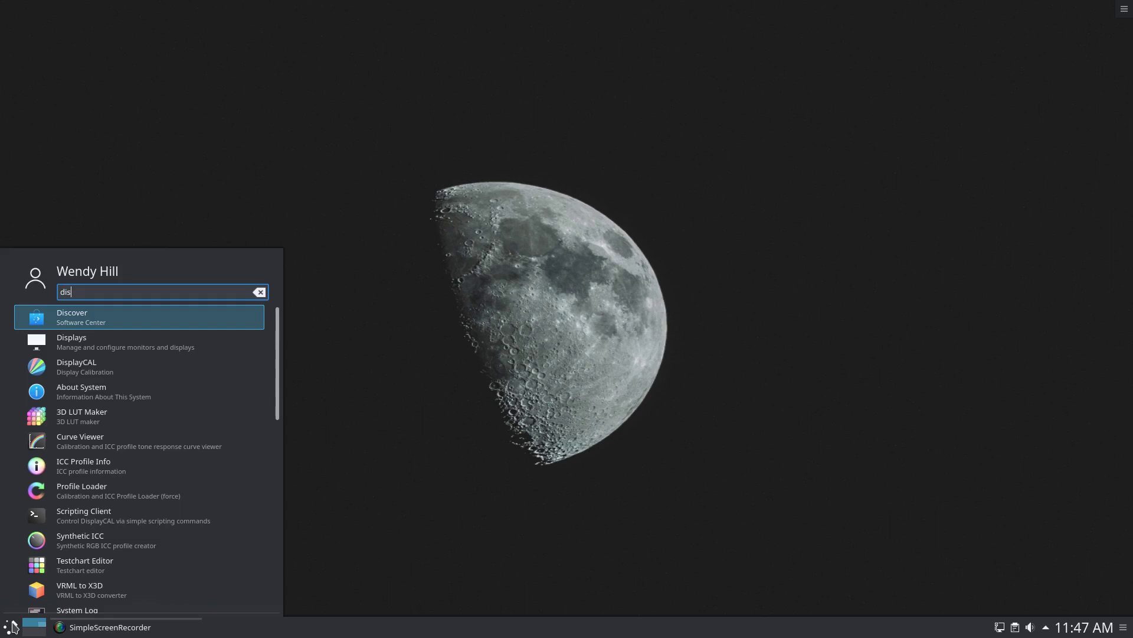
key(BackSpace)
key(BackSpace)
key(BackSpace)
text(ya)
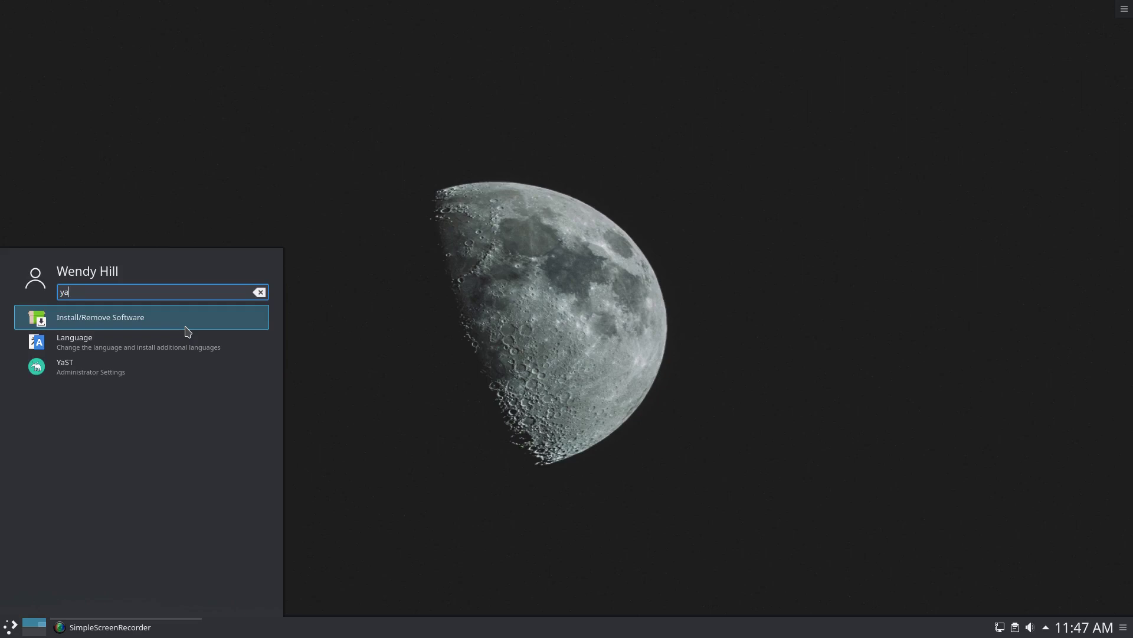
click(454, 307)
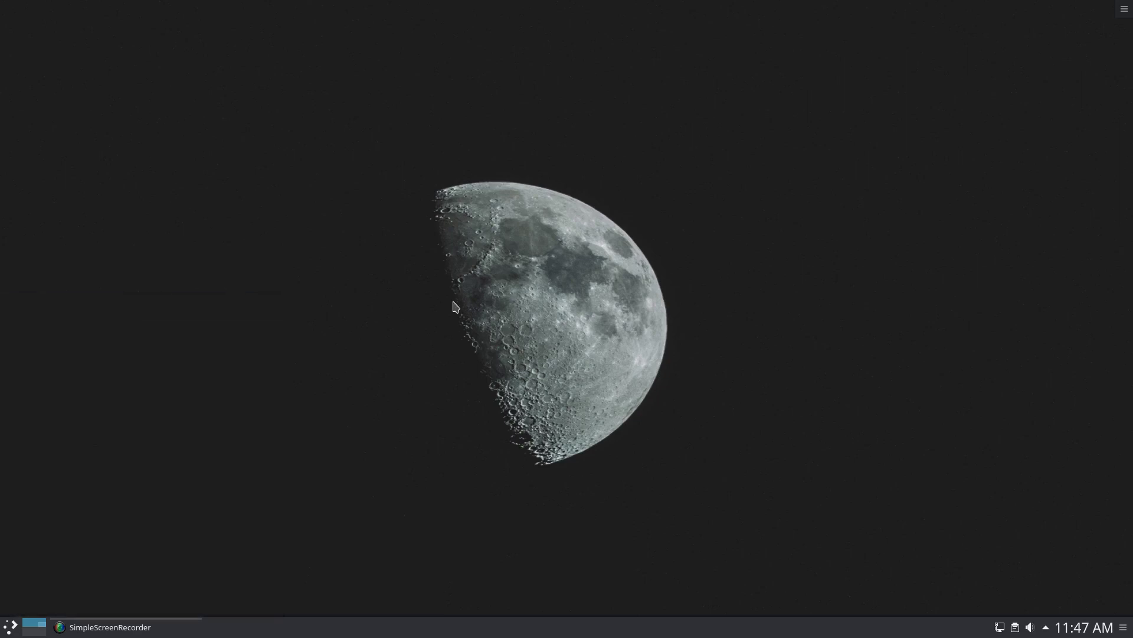